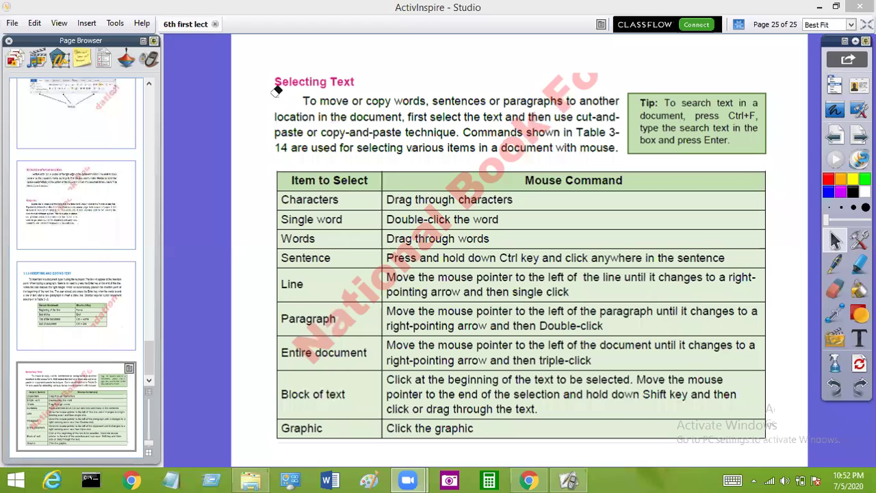
# - Scroll the Page Browser up and jump back to page 19 on Microsoft Word and Office 2019
pyautogui.moveTo(148, 359); pyautogui.dragTo(151, 292)
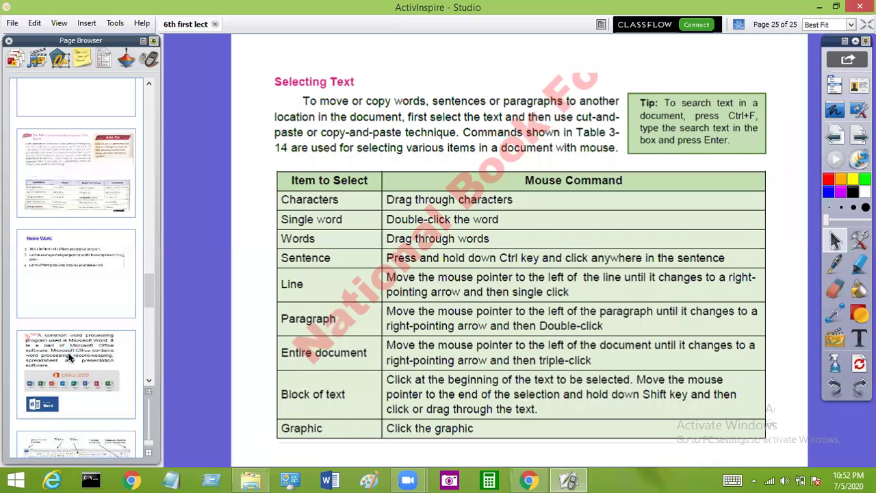
pyautogui.click(69, 357)
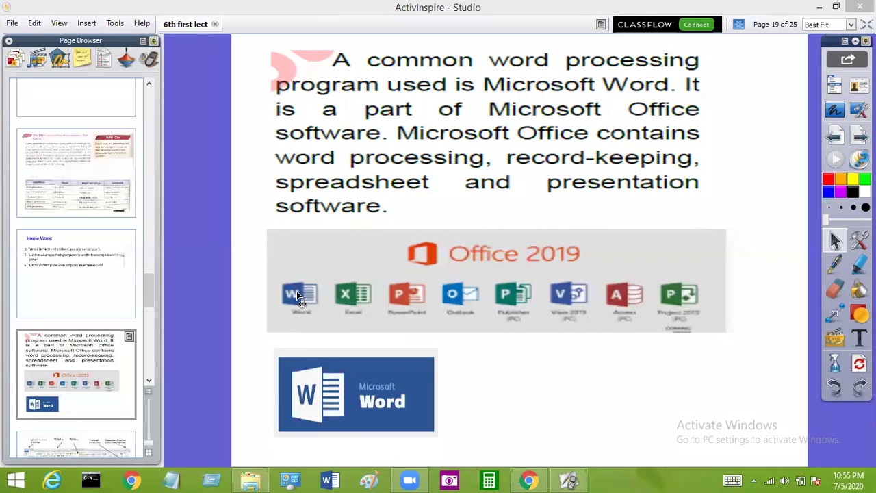
# - With the freehand Pen, draw a red tick beside the Microsoft Word logo on page 19
pyautogui.click(835, 264)
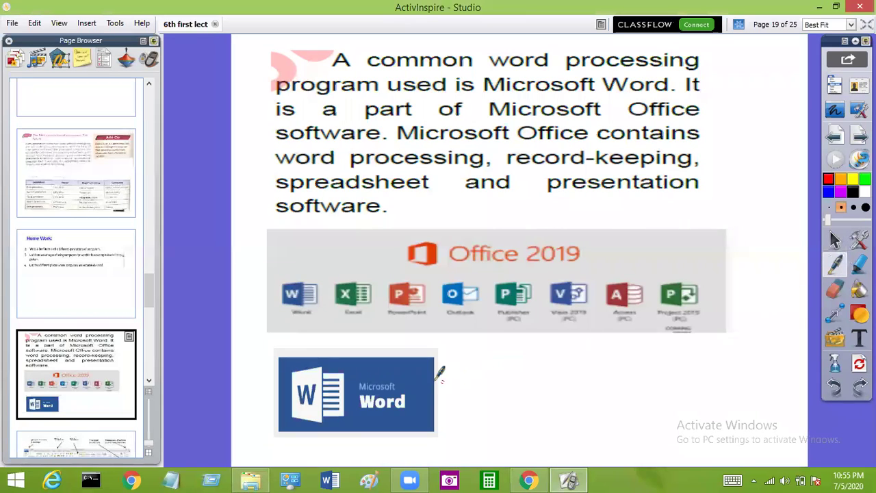
pyautogui.moveTo(425, 387); pyautogui.dragTo(502, 365)
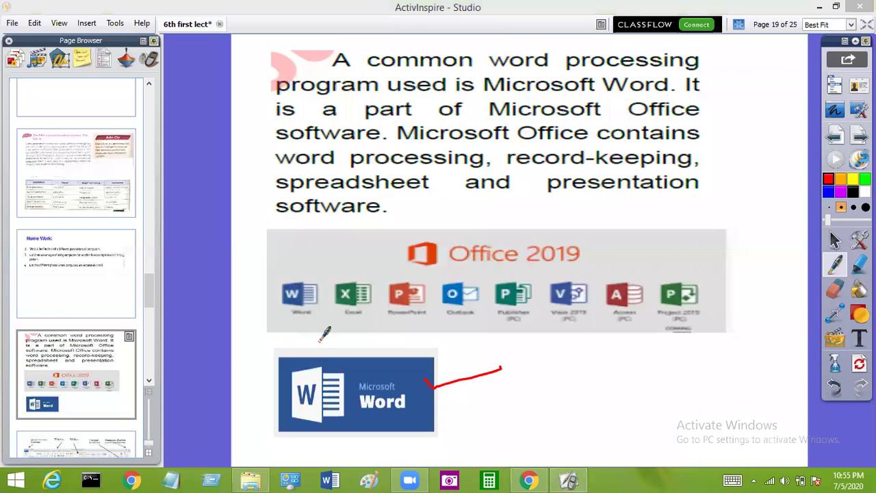
pyautogui.scroll(-2, 149, 385)
pyautogui.scroll(-2, 150, 385)
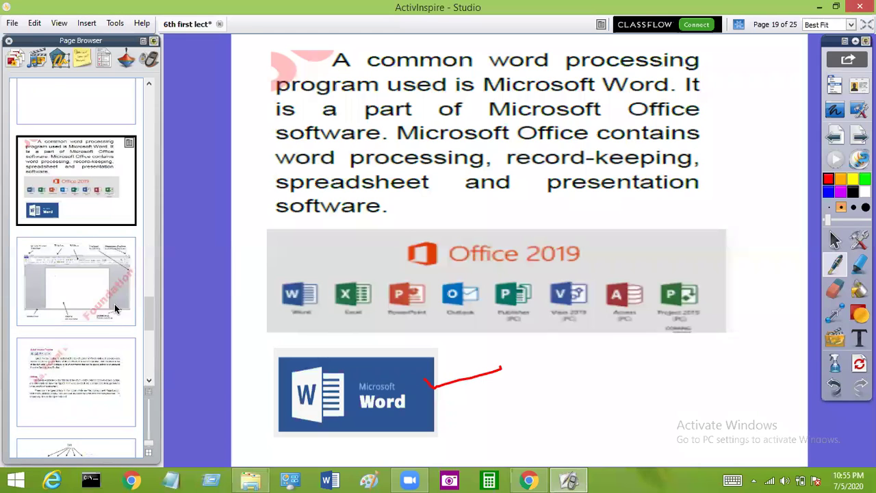
# - On page 20, circle the Quick Access Toolbar and document title in red, then start Word
pyautogui.click(106, 296)
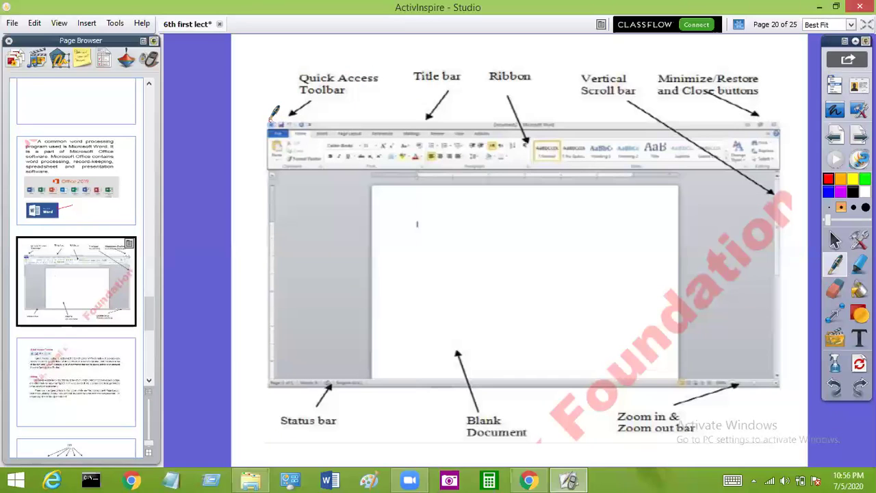
pyautogui.moveTo(263, 114); pyautogui.dragTo(274, 115)
pyautogui.moveTo(318, 103)
pyautogui.mouseDown()
pyautogui.moveTo(319, 125)
pyautogui.moveTo(276, 120)
pyautogui.moveTo(268, 108)
pyautogui.mouseUp()
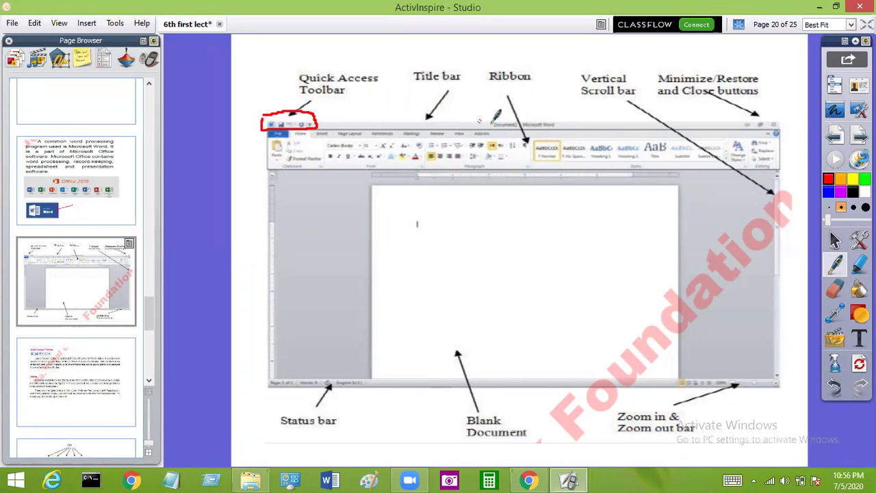
pyautogui.moveTo(484, 123)
pyautogui.mouseDown()
pyautogui.moveTo(551, 117)
pyautogui.moveTo(490, 122)
pyautogui.mouseUp()
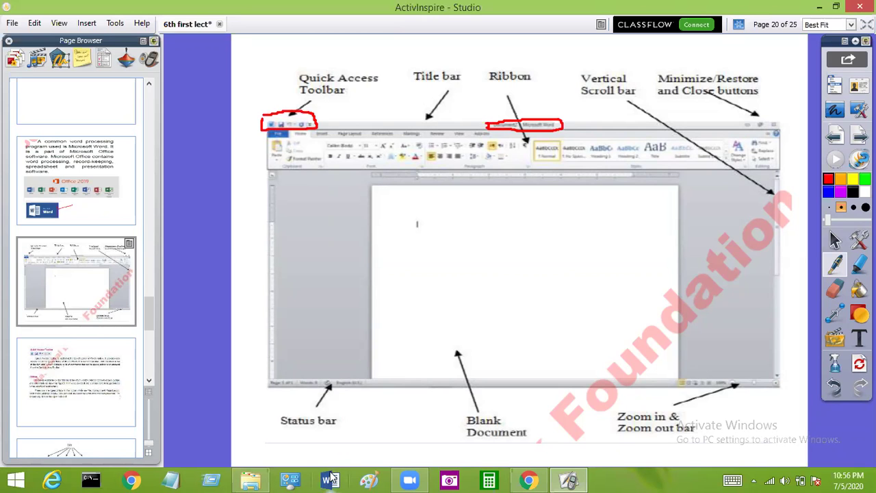
pyautogui.click(331, 479)
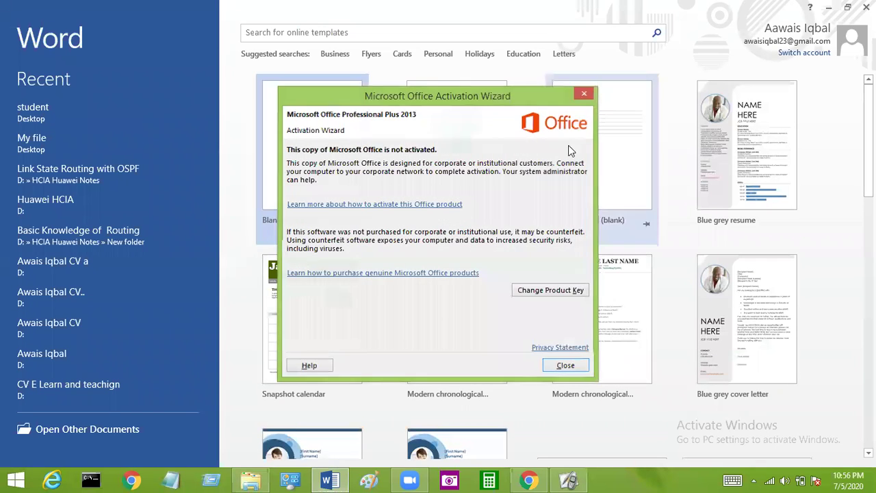
# - Dismiss Word's activation wizard, create a blank document, and switch back to ActivInspire
pyautogui.click(583, 96)
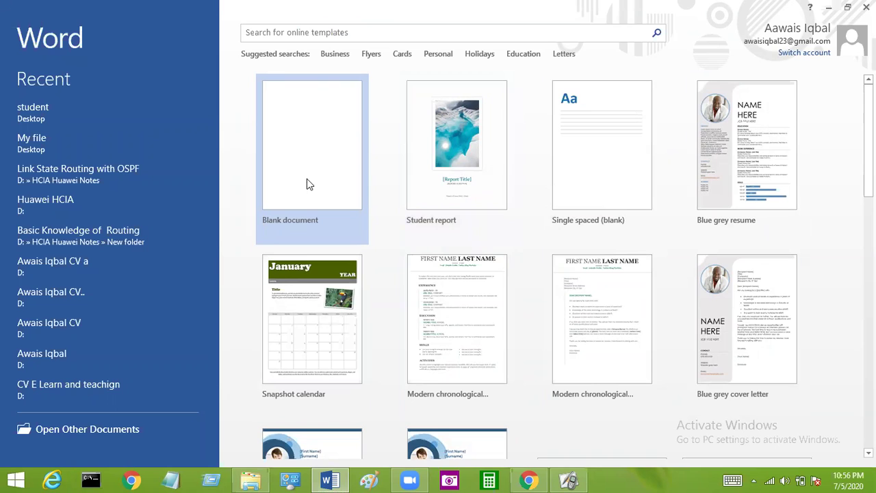
pyautogui.click(315, 142)
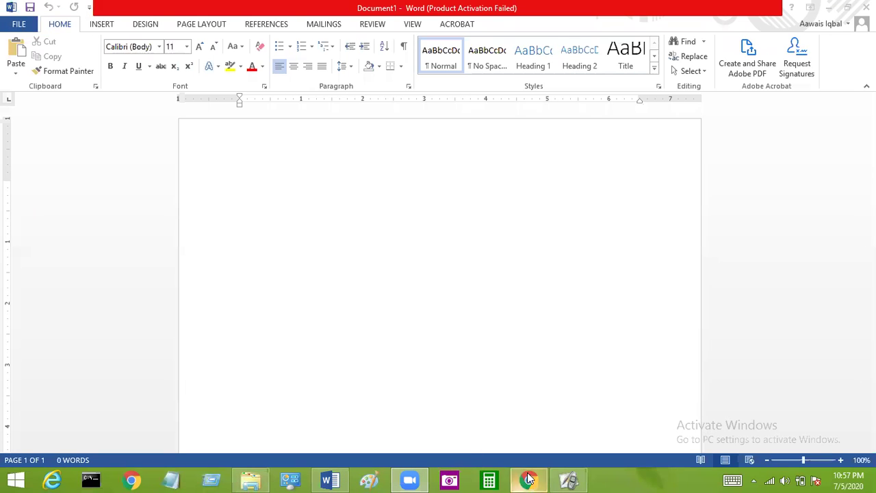
pyautogui.click(568, 480)
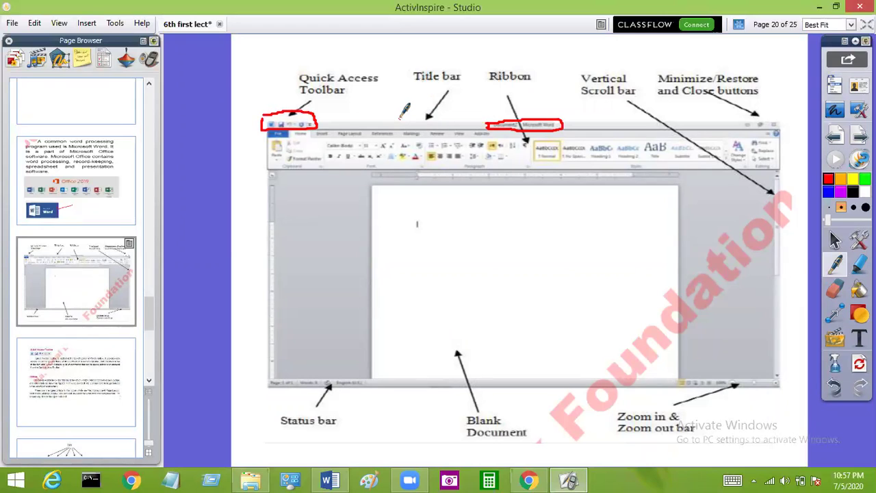
# - Write a red note under the Title bar label, close the blank Word document, and minimize ActivInspire
pyautogui.moveTo(397, 124); pyautogui.dragTo(457, 125)
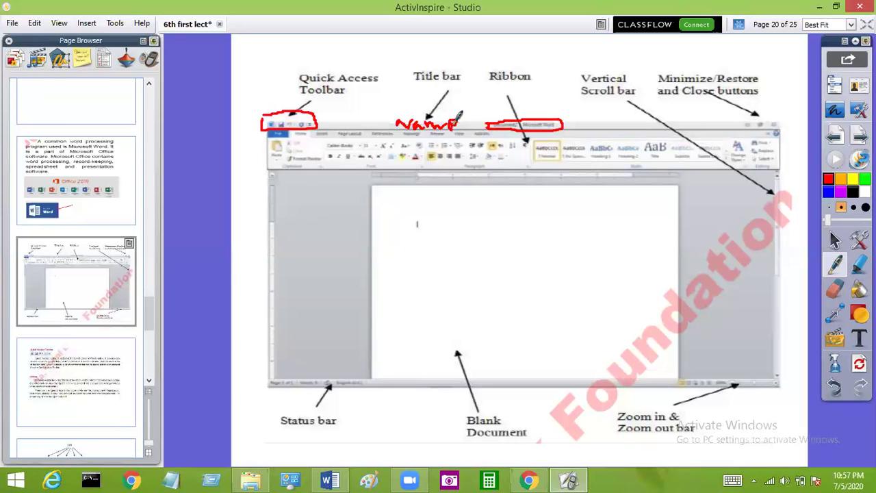
pyautogui.click(330, 479)
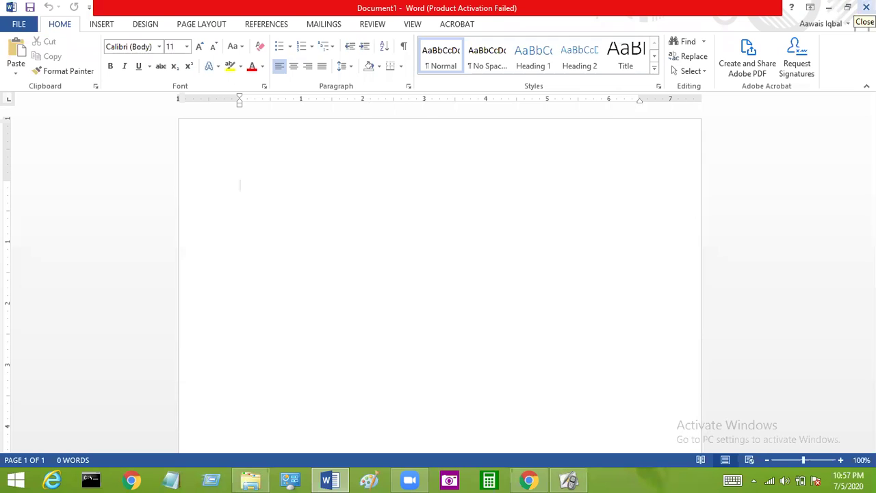
pyautogui.click(866, 7)
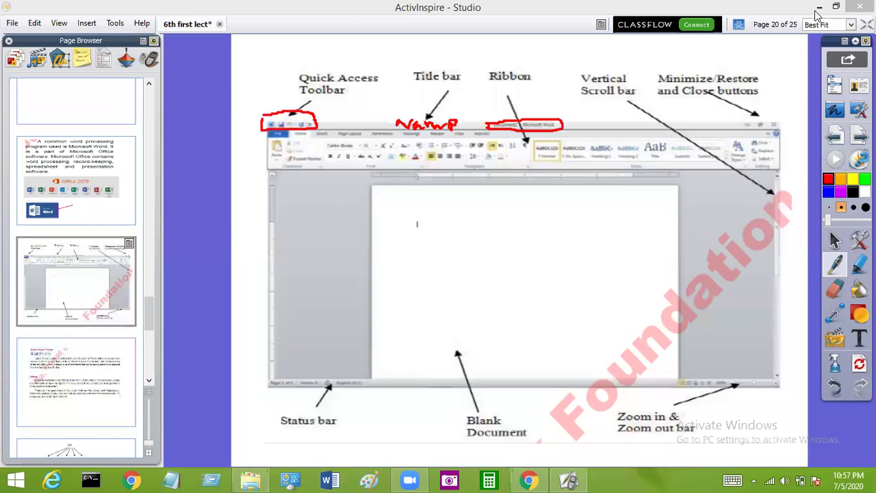
pyautogui.click(819, 8)
# - Open the desktop 'student' file in Word, dismiss the activation wizard, and return to ActivInspire
pyautogui.doubleClick(216, 425)
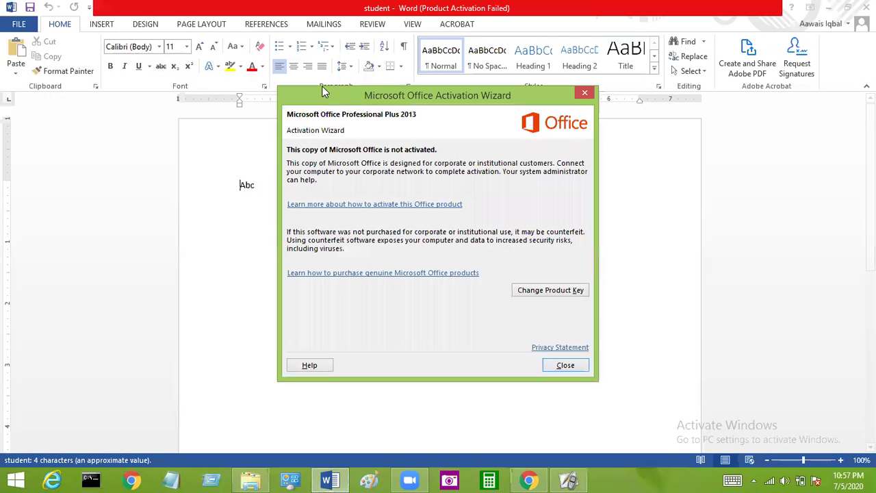
pyautogui.click(584, 93)
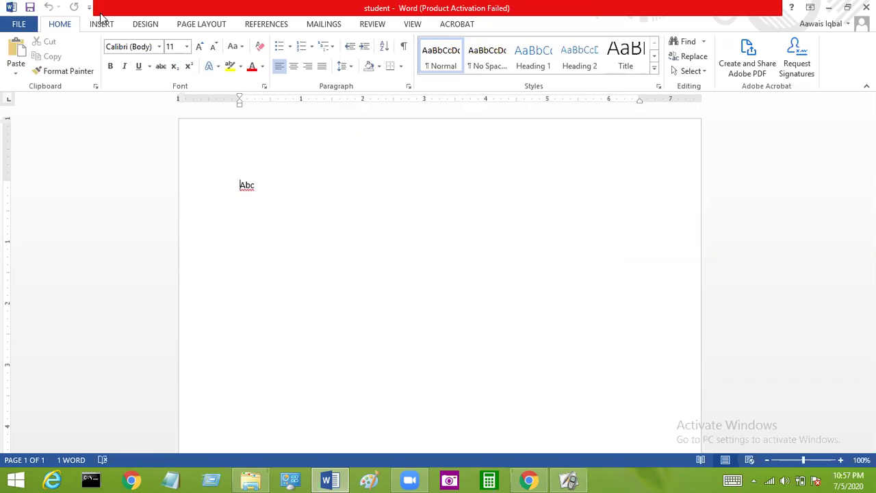
pyautogui.click(568, 479)
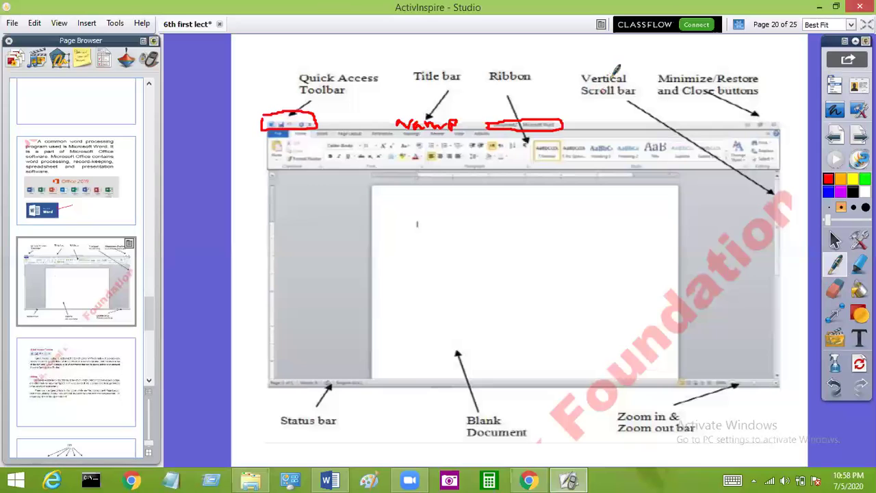
# - Draw a red vertical line with arrowheads along the diagram's vertical scroll bar
pyautogui.moveTo(791, 176)
pyautogui.mouseDown()
pyautogui.moveTo(789, 349)
pyautogui.moveTo(798, 335)
pyautogui.mouseUp()
pyautogui.moveTo(787, 183)
pyautogui.mouseDown()
pyautogui.moveTo(793, 171)
pyautogui.moveTo(800, 183)
pyautogui.mouseUp()
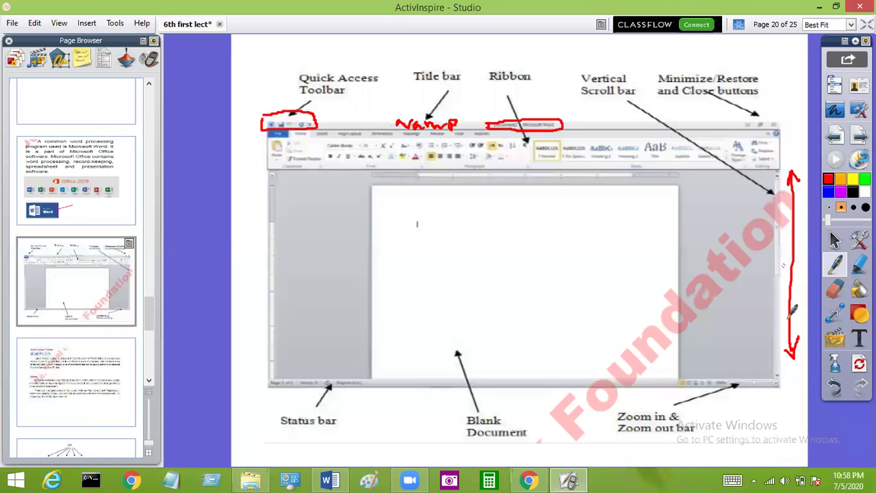
# - Bring the 'student' document forward and scroll it down and back up five times
pyautogui.click(328, 481)
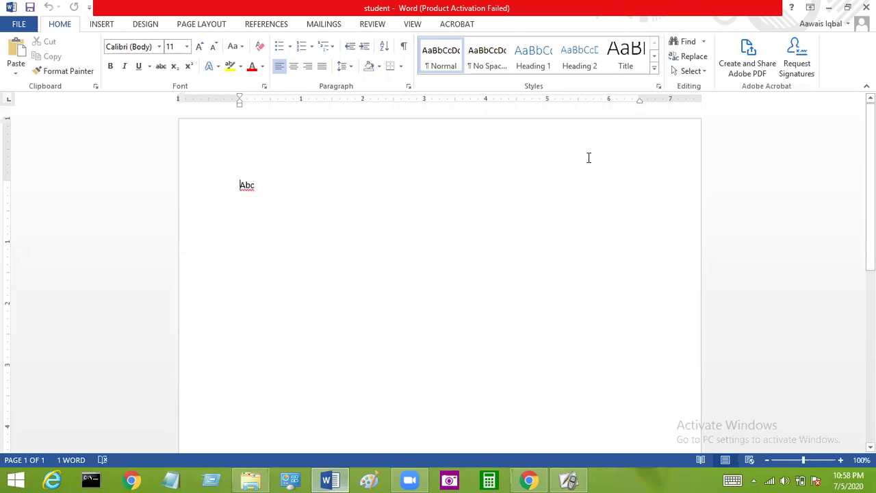
pyautogui.scroll(-3, 870, 184)
pyautogui.scroll(3, 870, 184)
pyautogui.scroll(-5, 439, 274)
pyautogui.scroll(5, 439, 274)
pyautogui.scroll(-5, 439, 274)
pyautogui.scroll(5, 439, 274)
pyautogui.scroll(-5, 440, 273)
pyautogui.scroll(5, 439, 274)
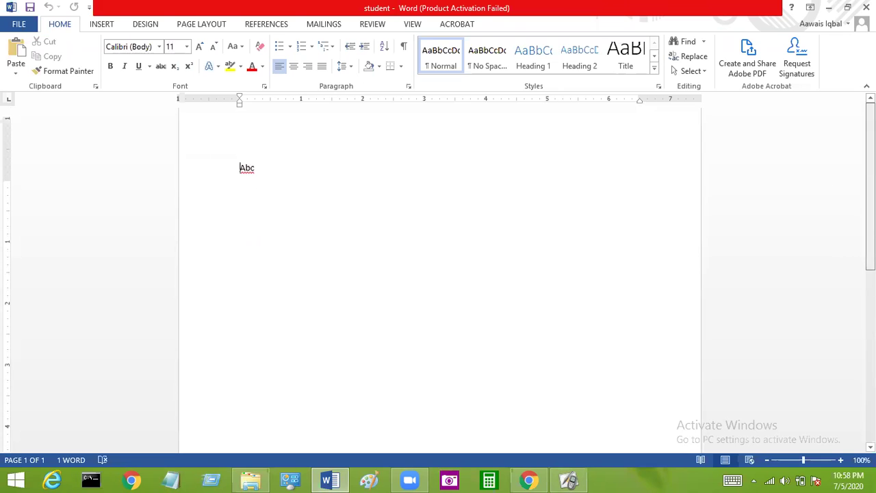
pyautogui.scroll(-3, 568, 192)
pyautogui.scroll(3, 569, 192)
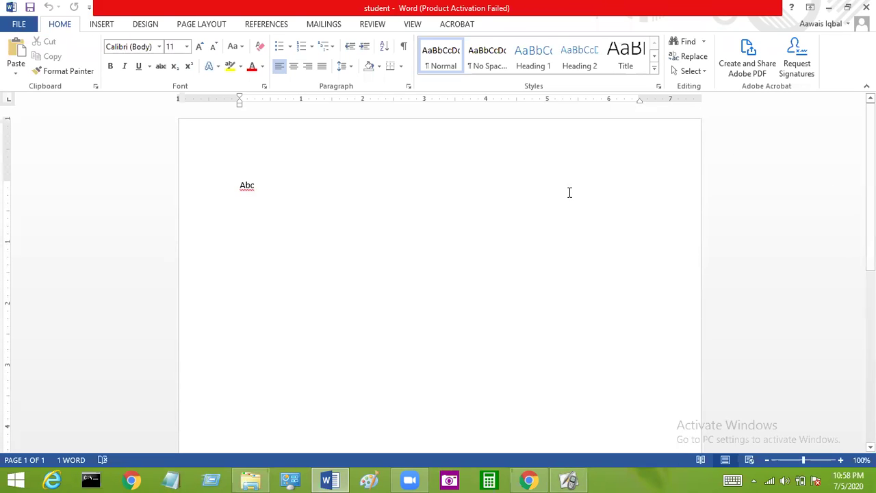
# - Back on ActivInspire page 20, draw a red mark beneath the Vertical Scroll bar label
pyautogui.click(568, 481)
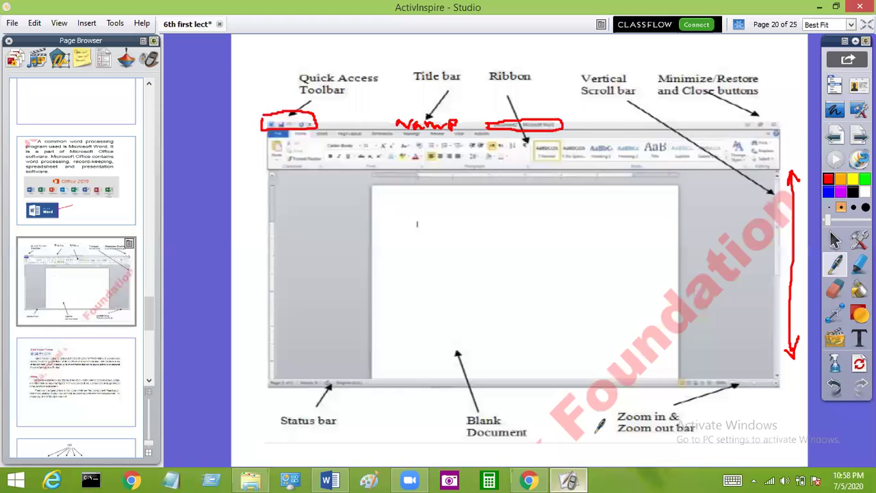
pyautogui.click(597, 104)
pyautogui.moveTo(607, 88); pyautogui.dragTo(598, 104)
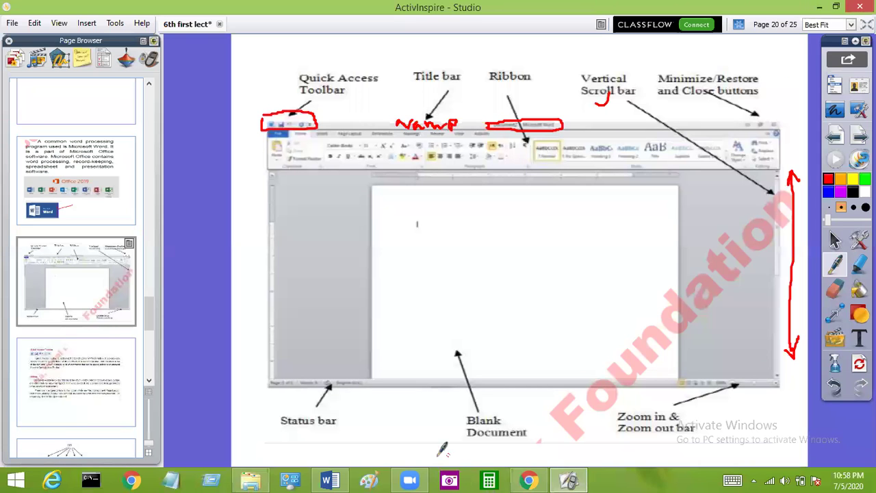
# - Bring Word forward, then minimize it, restore it from the taskbar, restore it down, and maximize it
pyautogui.click(329, 479)
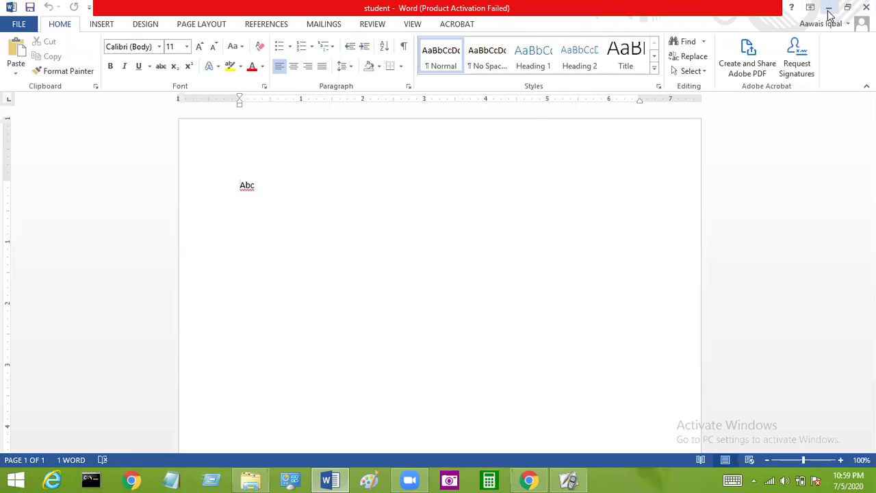
pyautogui.click(828, 7)
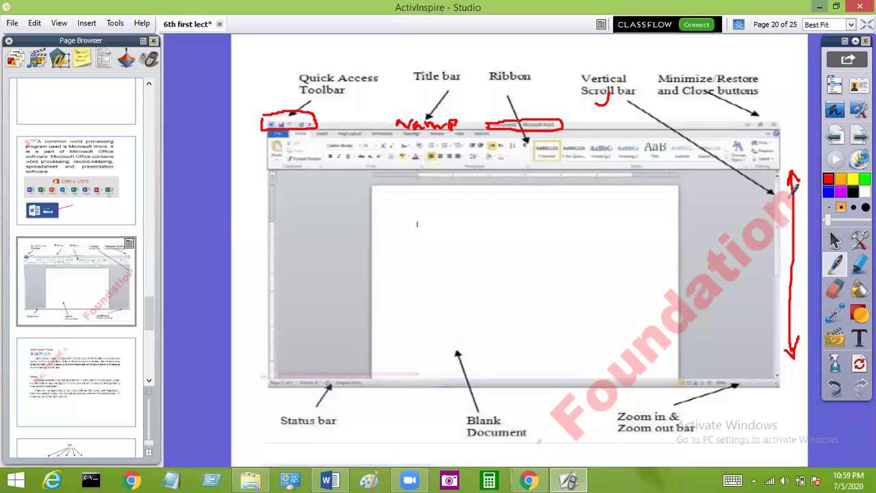
pyautogui.click(329, 479)
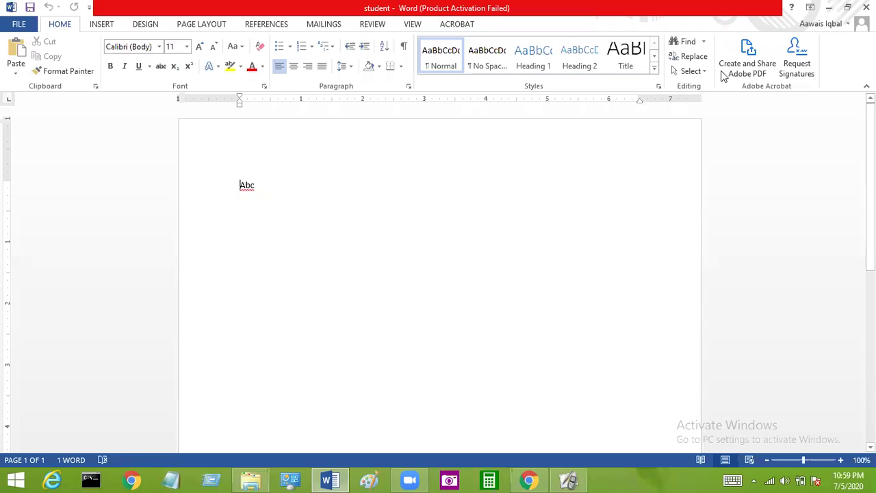
pyautogui.click(847, 8)
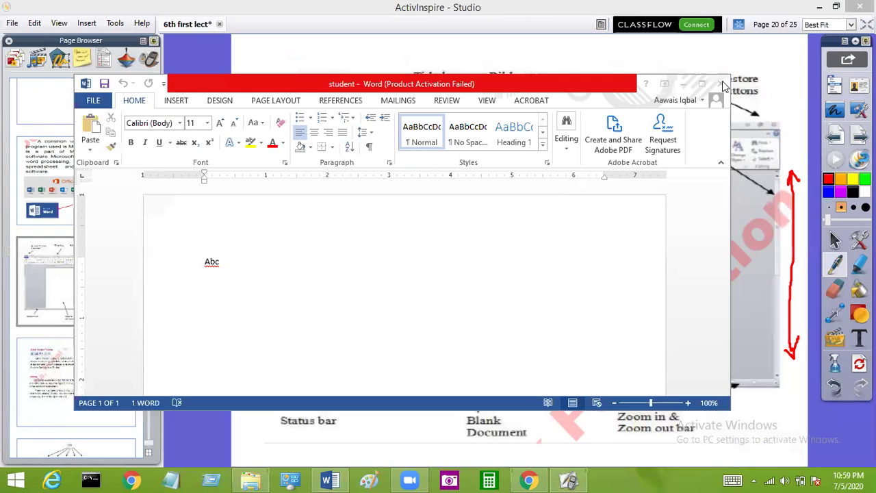
pyautogui.click(471, 231)
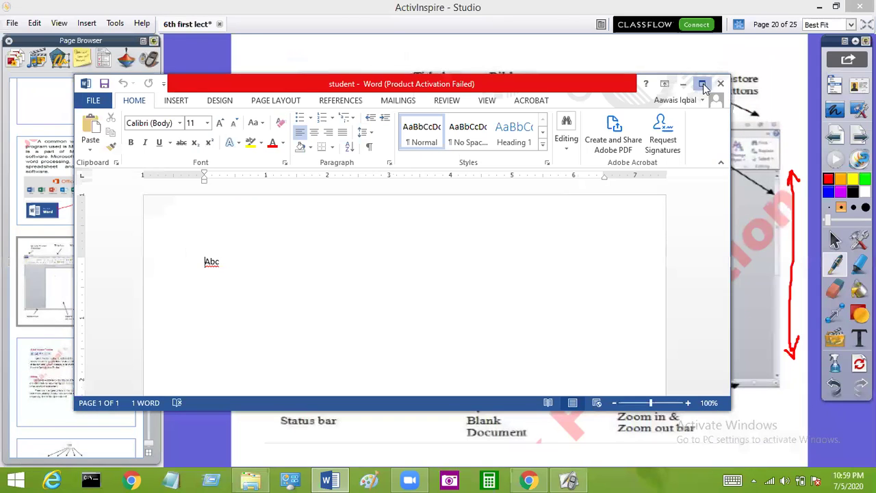
pyautogui.click(702, 83)
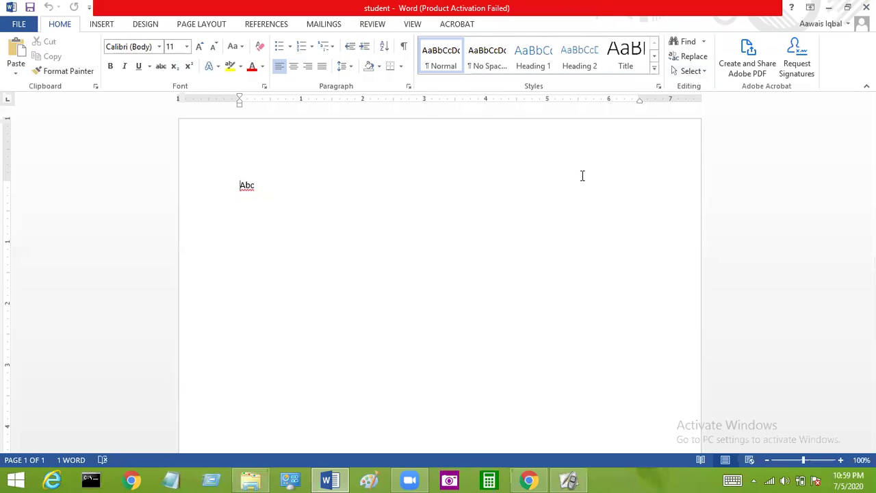
# - On the flipchart, underline 'Close' in the window-buttons label and draw a red line along the pictured status bar
pyautogui.click(568, 479)
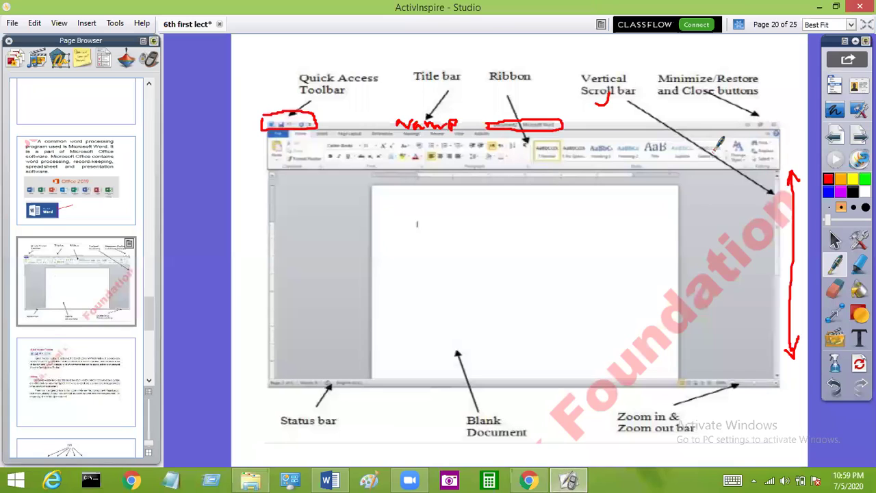
pyautogui.moveTo(693, 99); pyautogui.dragTo(722, 98)
pyautogui.moveTo(360, 375)
pyautogui.mouseDown()
pyautogui.moveTo(274, 375)
pyautogui.moveTo(383, 387)
pyautogui.moveTo(765, 382)
pyautogui.mouseUp()
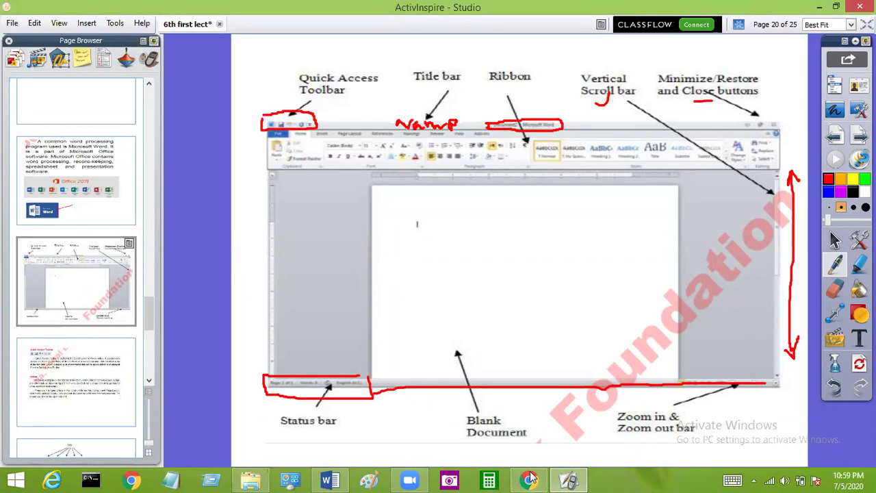
# - Replace 'Abc' with 'Ali is my friend' and add blank lines until the document reaches seven pages
pyautogui.click(329, 479)
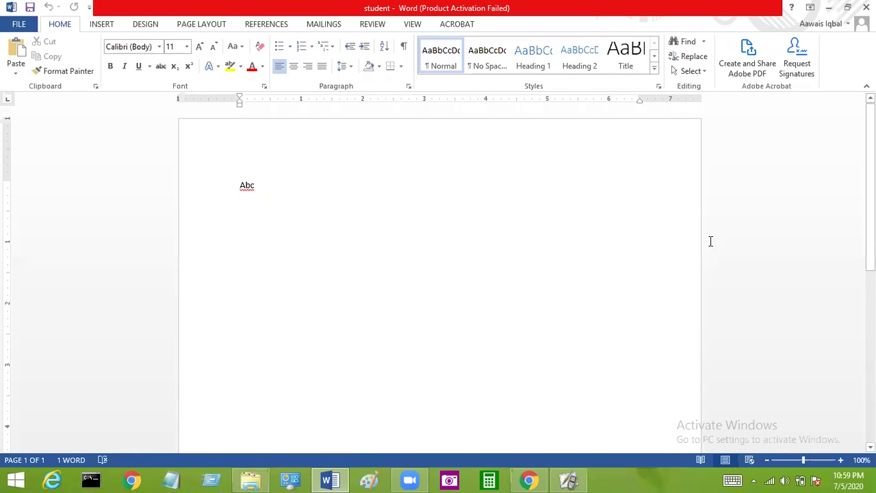
pyautogui.scroll(-5, 710, 241)
pyautogui.scroll(-4, 711, 241)
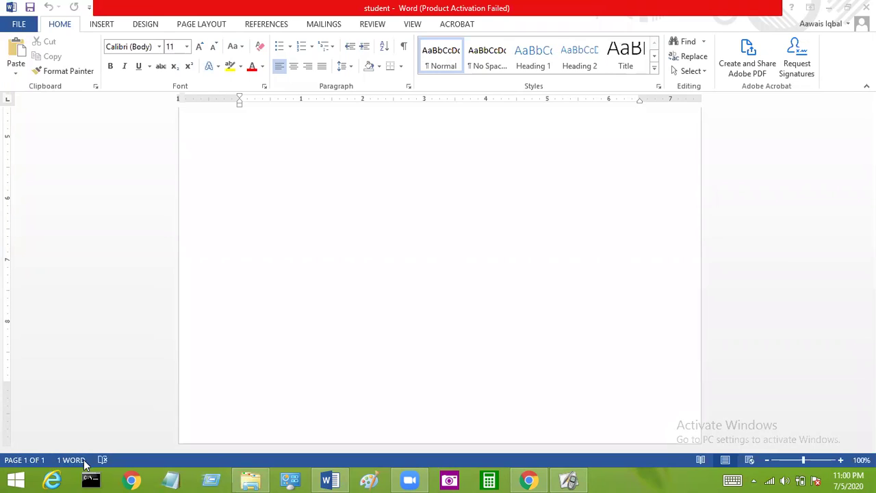
pyautogui.doubleClick(252, 156)
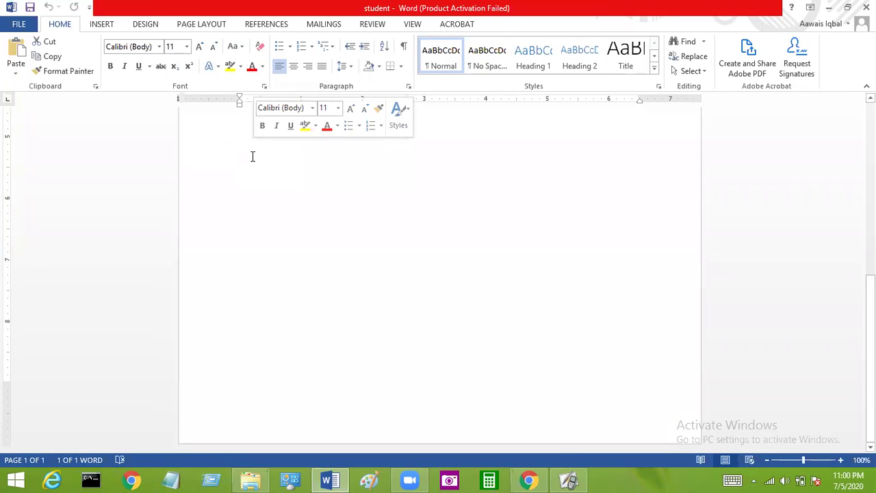
pyautogui.write('Abc')
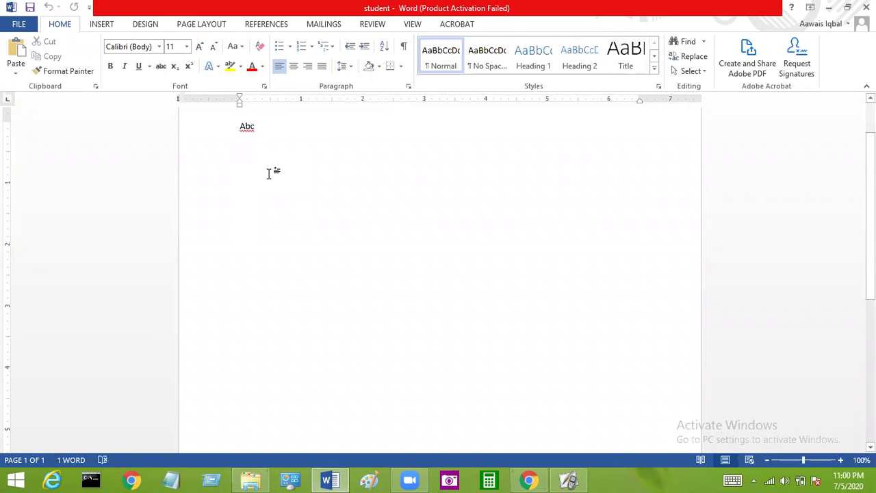
pyautogui.press('BackSpace')
pyautogui.press('BackSpace')
pyautogui.press('BackSpace')
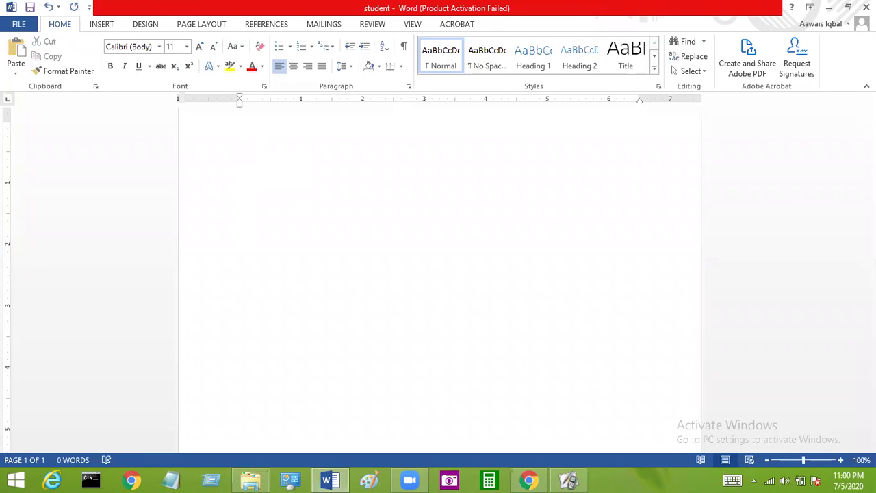
pyautogui.write('ali')
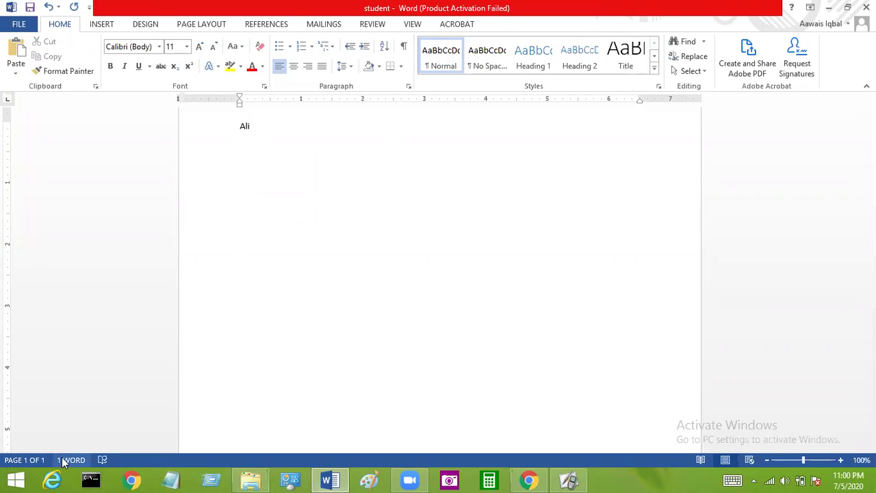
pyautogui.write(' is my friend')
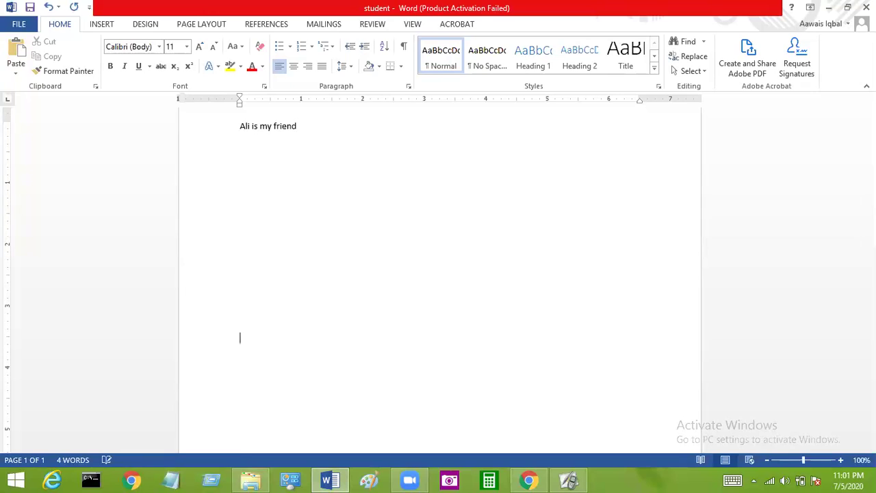
pyautogui.press('Return')
pyautogui.press('Return')
pyautogui.press('Return')
pyautogui.press('Return')
pyautogui.press('Return')
pyautogui.press('Return')
pyautogui.press('Return')
pyautogui.press('Return')
pyautogui.press('Return')
pyautogui.press('Return')
pyautogui.press('Return')
pyautogui.press('Return')
pyautogui.press('Return')
pyautogui.press('Return')
pyautogui.press('Return')
pyautogui.press('Return')
pyautogui.press('Return')
pyautogui.press('Return')
pyautogui.press('Return')
pyautogui.press('Return')
pyautogui.press('Return')
pyautogui.press('Return')
pyautogui.press('Return')
pyautogui.press('Return')
pyautogui.press('Return')
pyautogui.press('Return')
pyautogui.press('Return')
pyautogui.press('Return')
pyautogui.press('Return')
pyautogui.press('Return')
pyautogui.press('Return')
pyautogui.press('Return')
pyautogui.press('Return')
pyautogui.press('Return')
pyautogui.press('Return')
pyautogui.press('Return')
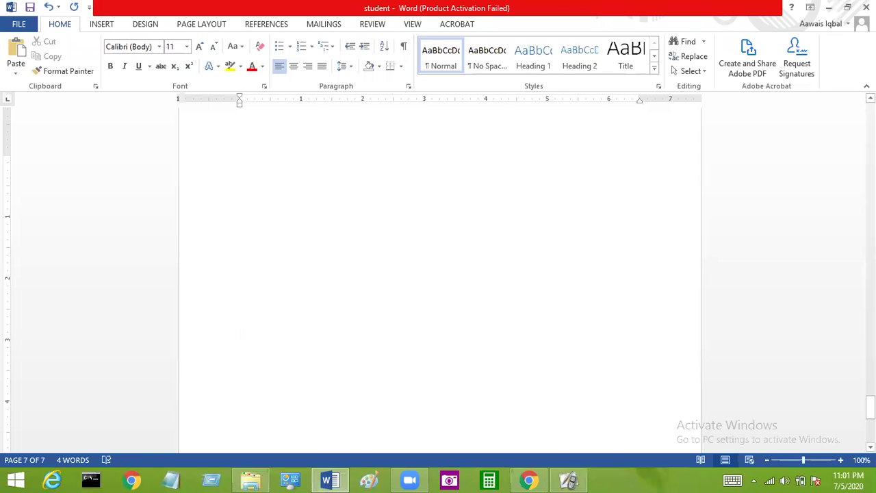
# - Drag the scrollbar and wheel-scroll up from page 7 to the top of page 1
pyautogui.moveTo(870, 405); pyautogui.dragTo(847, 256)
pyautogui.scroll(1, 268, 205)
pyautogui.scroll(6, 293, 293)
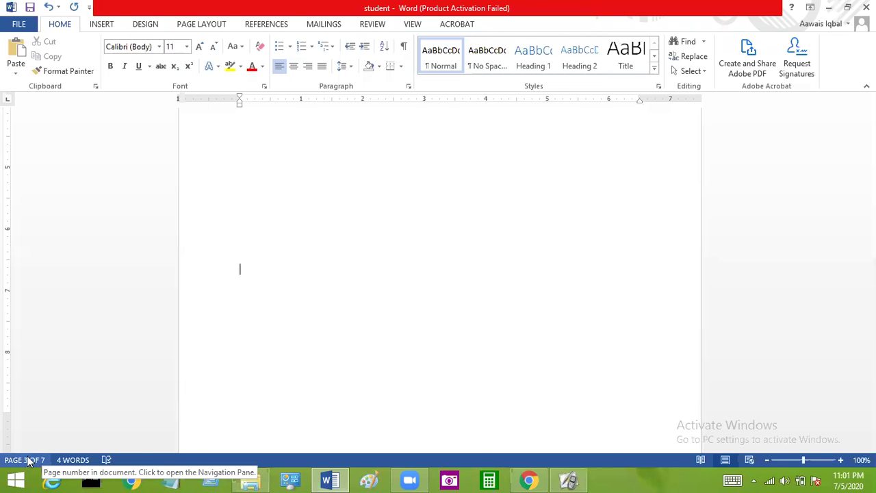
pyautogui.scroll(5, 411, 162)
pyautogui.scroll(5, 430, 195)
pyautogui.scroll(7, 429, 195)
pyautogui.scroll(4, 426, 199)
pyautogui.scroll(-8, 424, 204)
pyautogui.scroll(1, 418, 208)
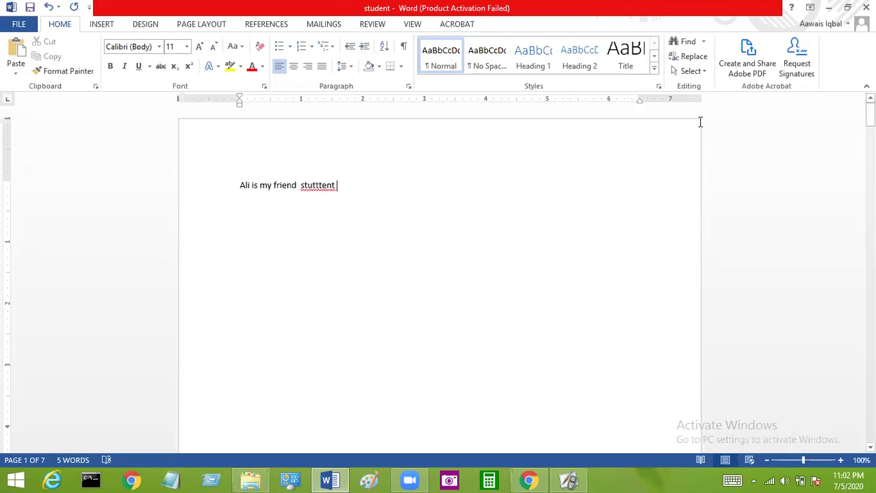
# - Spell-check the misspelt 'stutttent' from the status bar and change it to 'statement'
pyautogui.moveTo(301, 186); pyautogui.dragTo(335, 186)
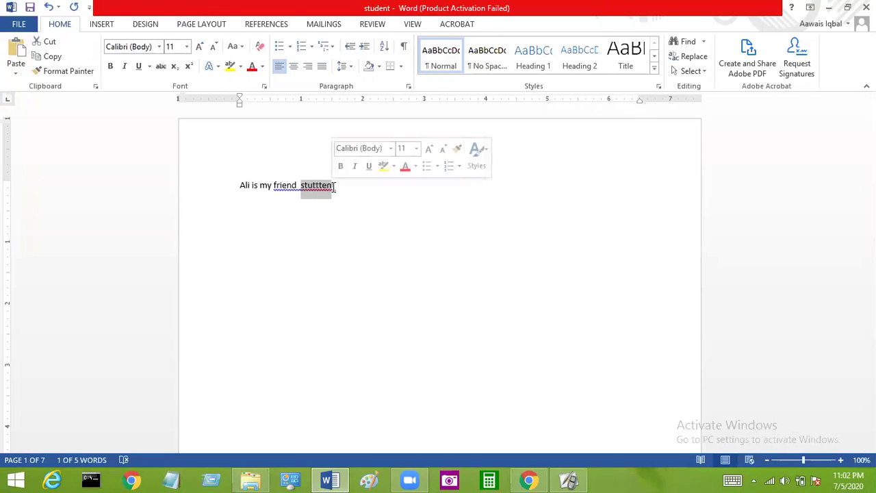
pyautogui.click(372, 171)
pyautogui.doubleClick(304, 190)
pyautogui.click(302, 188)
pyautogui.moveTo(303, 188); pyautogui.dragTo(334, 188)
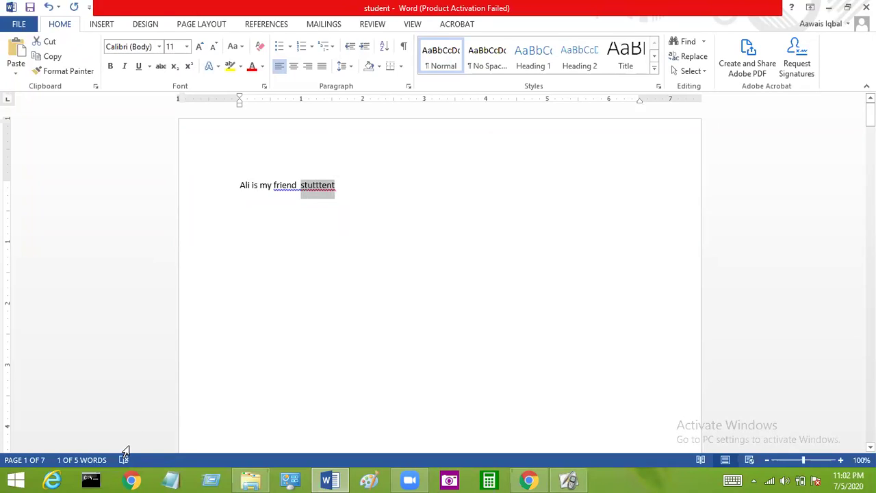
pyautogui.click(124, 461)
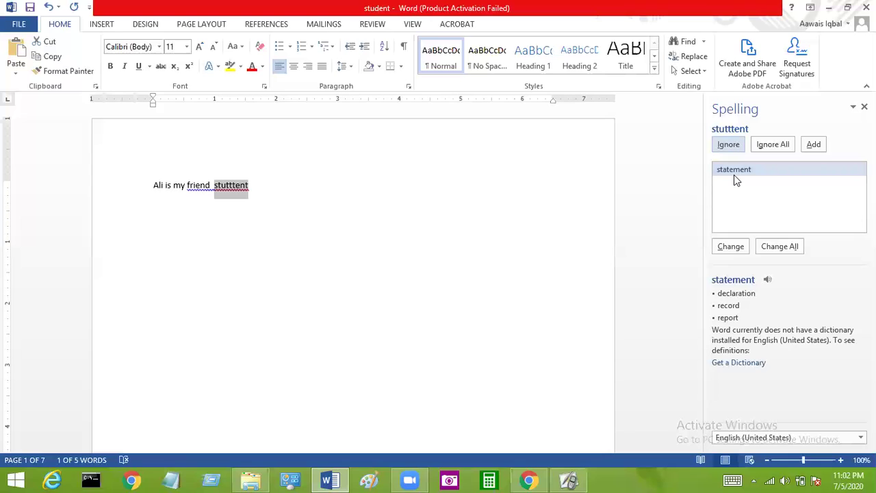
pyautogui.click(746, 176)
pyautogui.click(731, 245)
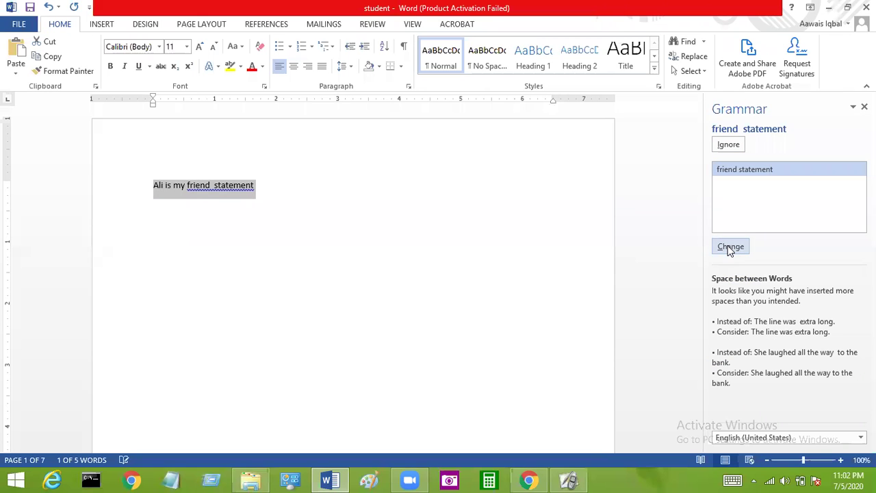
# - Overwrite 'statement' with 'stut' followed by a run of random letters
pyautogui.click(230, 186)
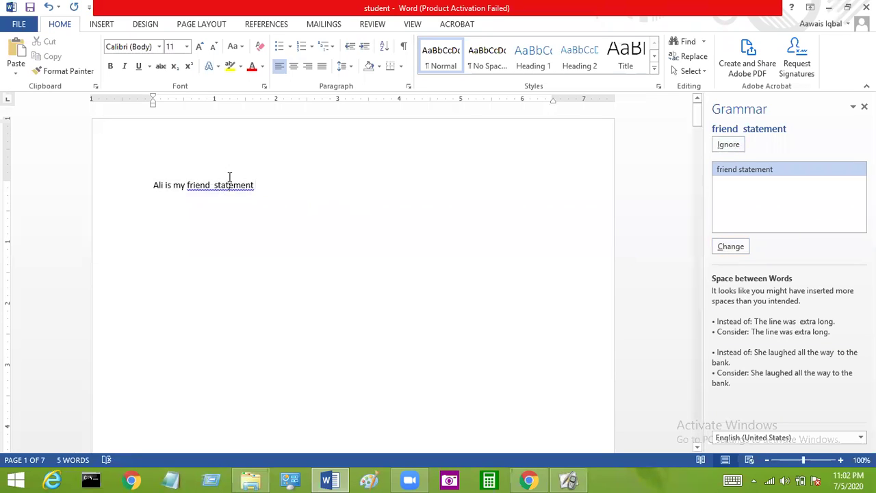
pyautogui.moveTo(216, 185); pyautogui.dragTo(269, 188)
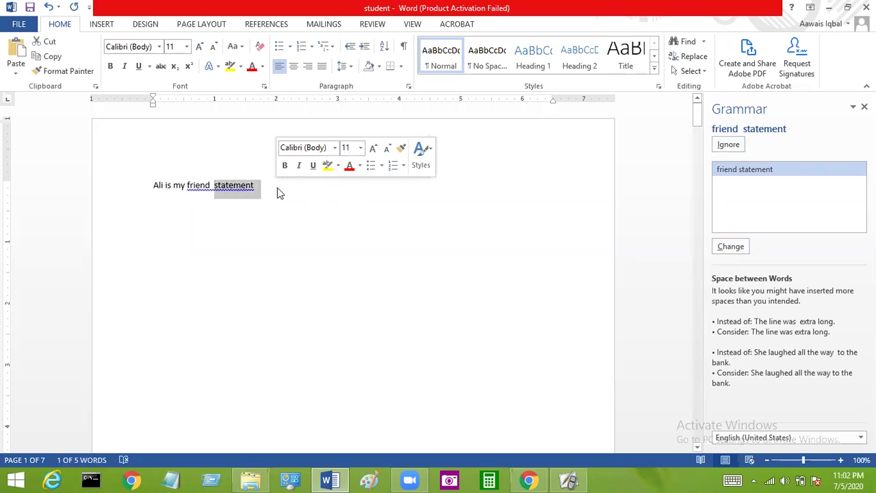
pyautogui.write('stu')
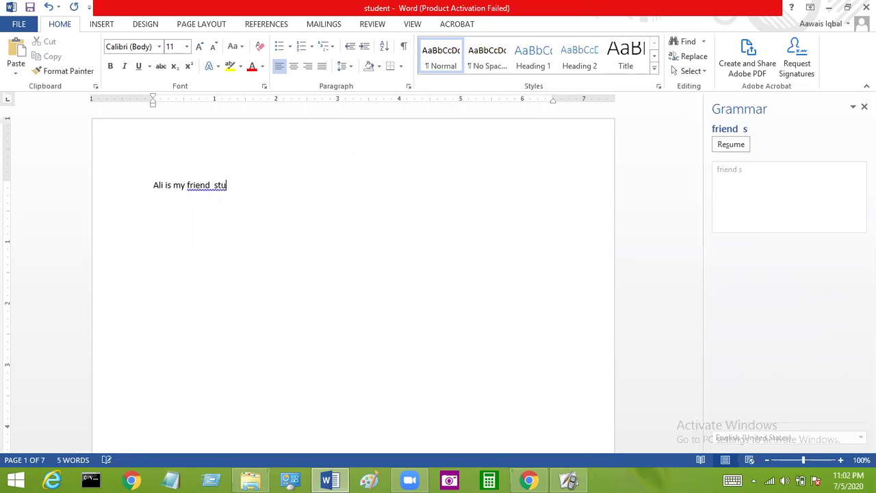
pyautogui.write('dent')
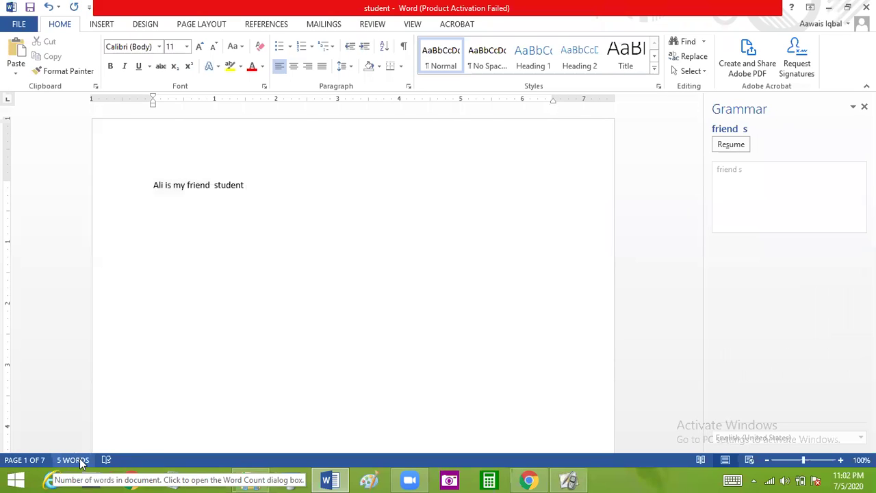
pyautogui.write('fdger tretert re ter tert ert er terter  ret erterter t er')
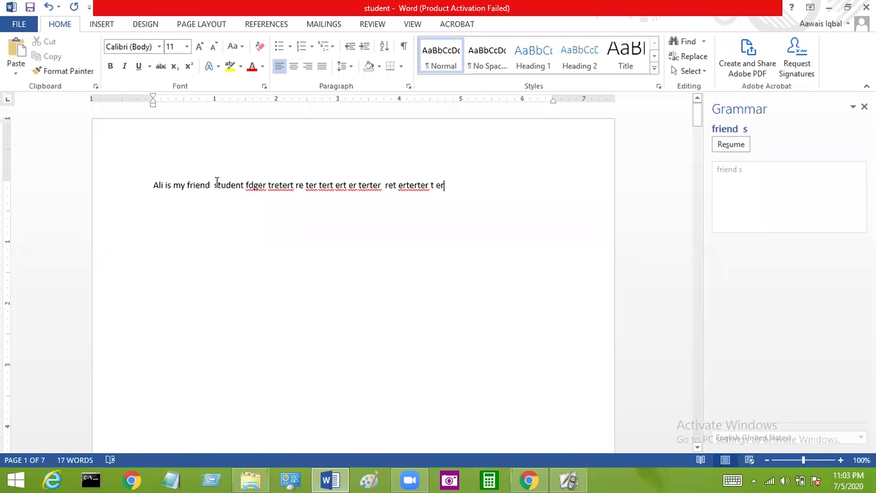
# - Delete all words after 'Ali is my friend', close the grammar pane, and return to ActivInspire
pyautogui.moveTo(215, 184); pyautogui.dragTo(449, 185)
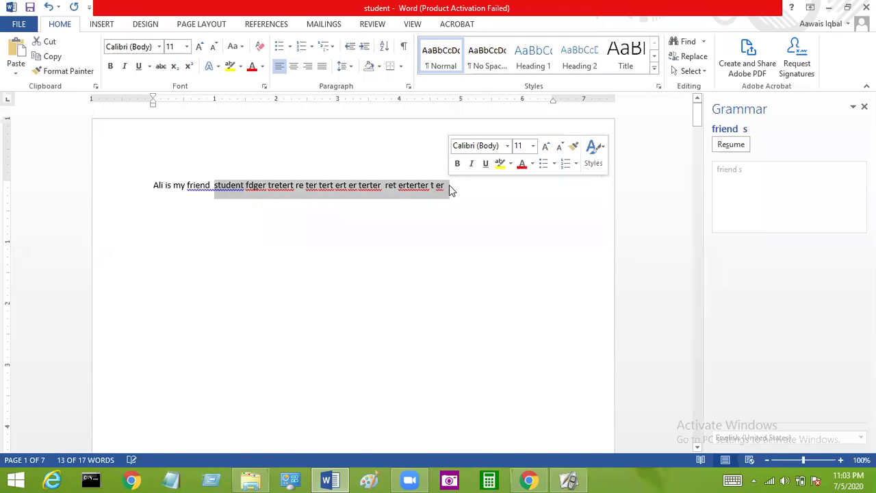
pyautogui.press('Delete')
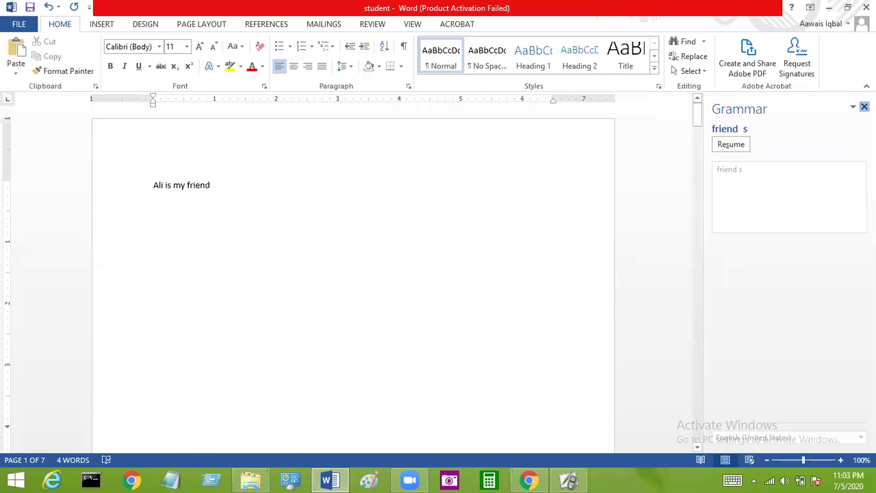
pyautogui.click(725, 144)
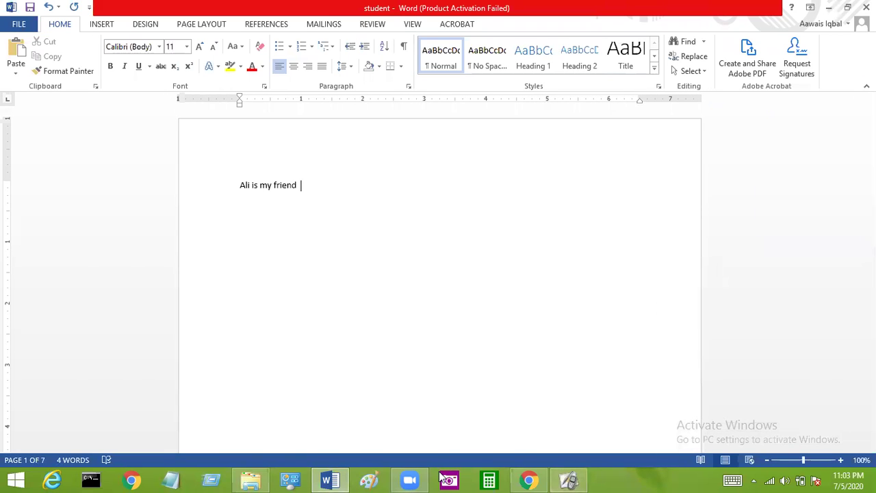
pyautogui.click(568, 479)
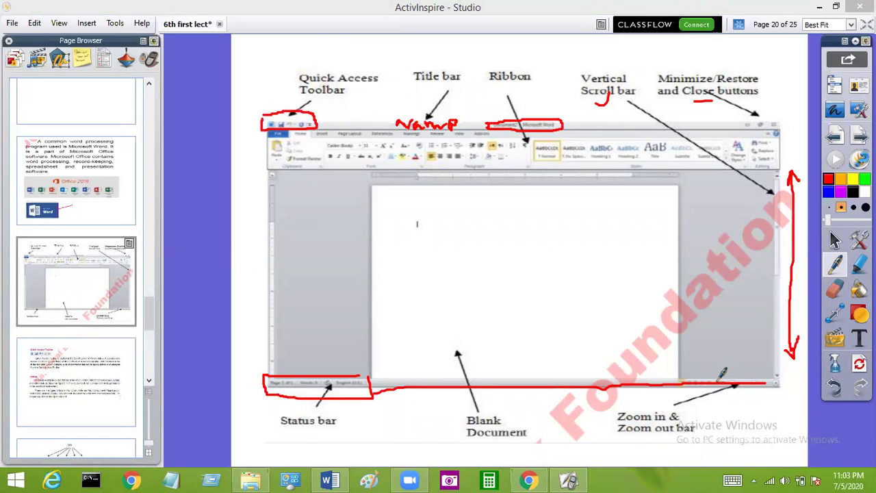
# - Bring the Word 'student' document back in front of the flipchart
pyautogui.click(328, 479)
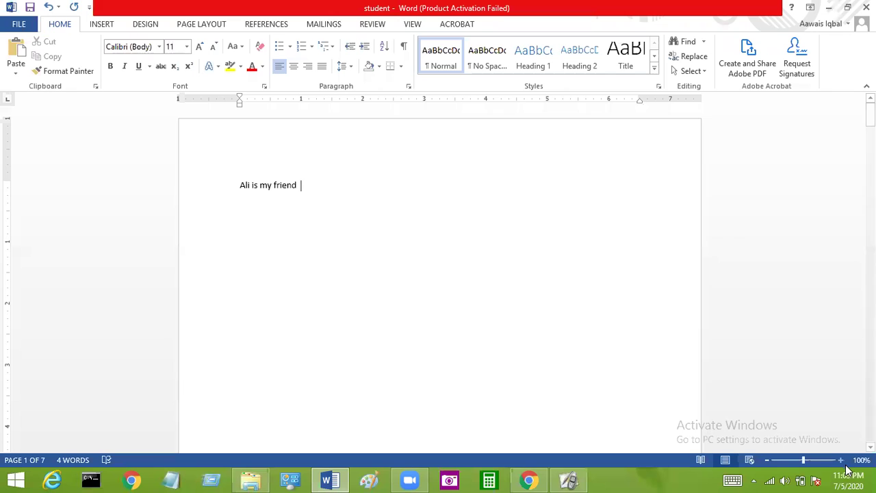
# - Zoom the document in toward 300% and drag the horizontal scroll bar sideways
pyautogui.click(840, 460)
pyautogui.click(840, 460)
pyautogui.click(840, 460)
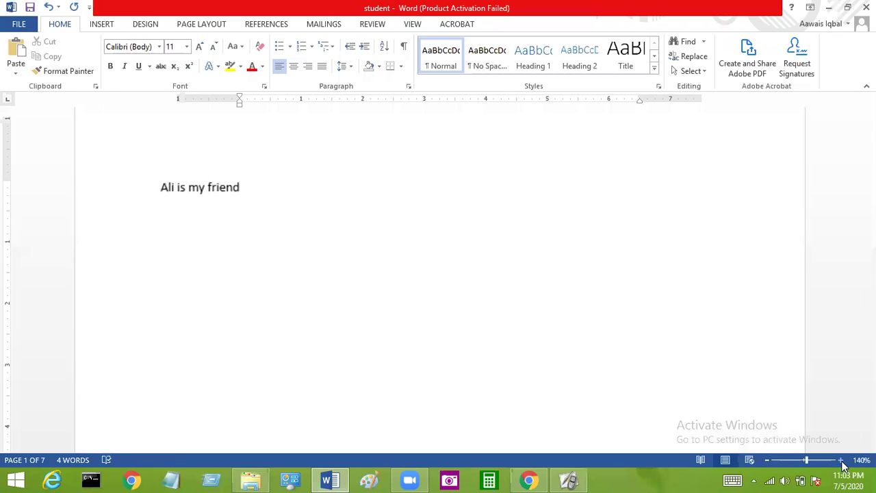
pyautogui.click(840, 460)
pyautogui.click(840, 459)
pyautogui.click(840, 459)
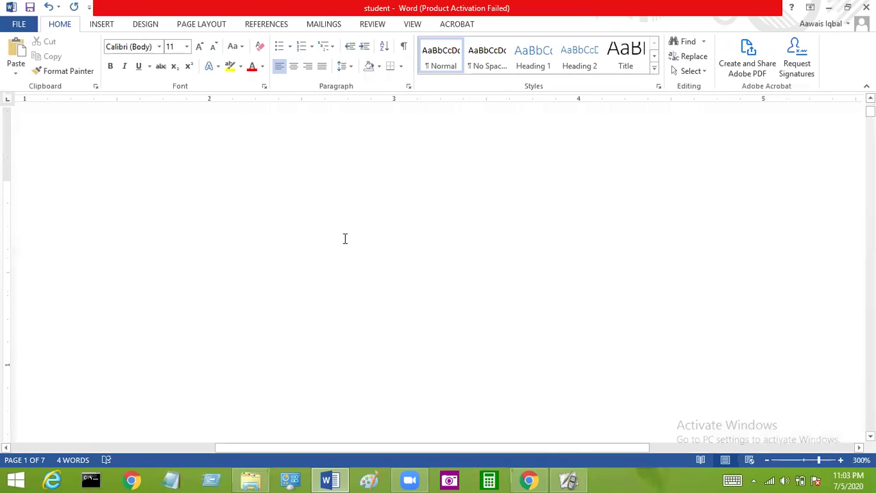
pyautogui.moveTo(272, 450); pyautogui.dragTo(181, 449)
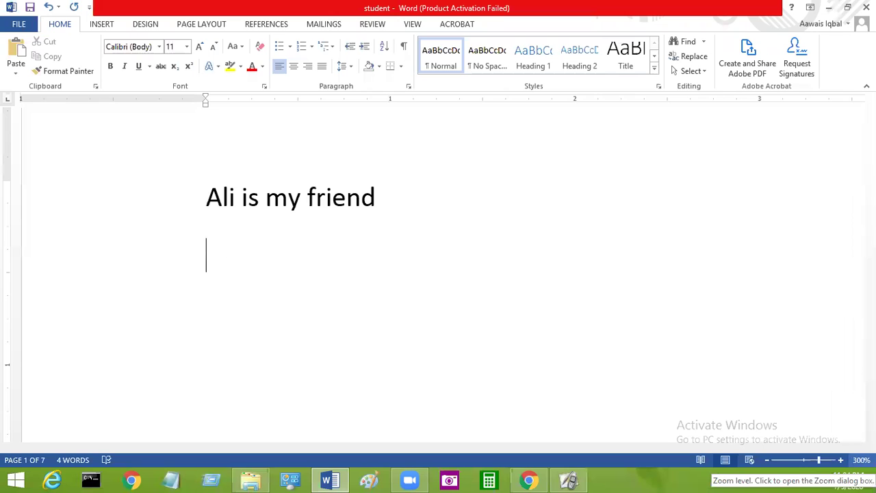
# - Zoom further in to 480% and drag the horizontal scroll bar back across
pyautogui.click(843, 463)
pyautogui.click(843, 462)
pyautogui.click(843, 462)
pyautogui.click(843, 463)
pyautogui.click(843, 463)
pyautogui.click(843, 463)
pyautogui.click(843, 462)
pyautogui.click(843, 463)
pyautogui.click(844, 463)
pyautogui.click(843, 463)
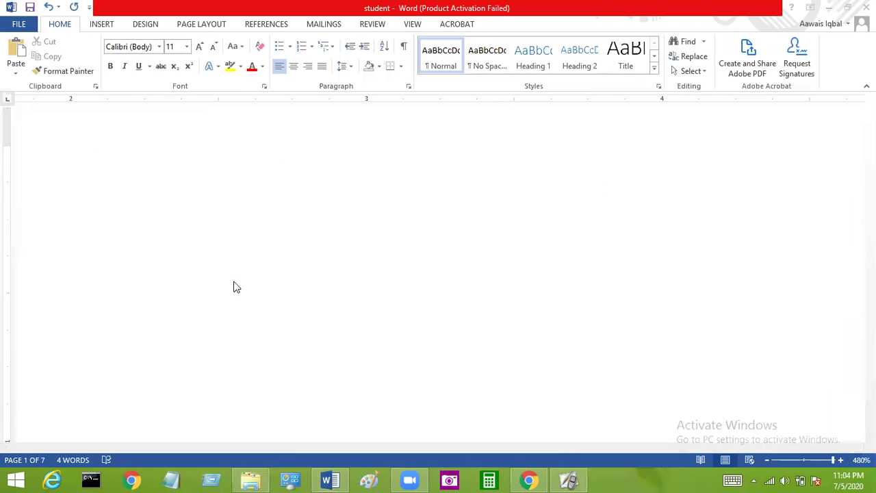
pyautogui.moveTo(439, 447); pyautogui.dragTo(224, 445)
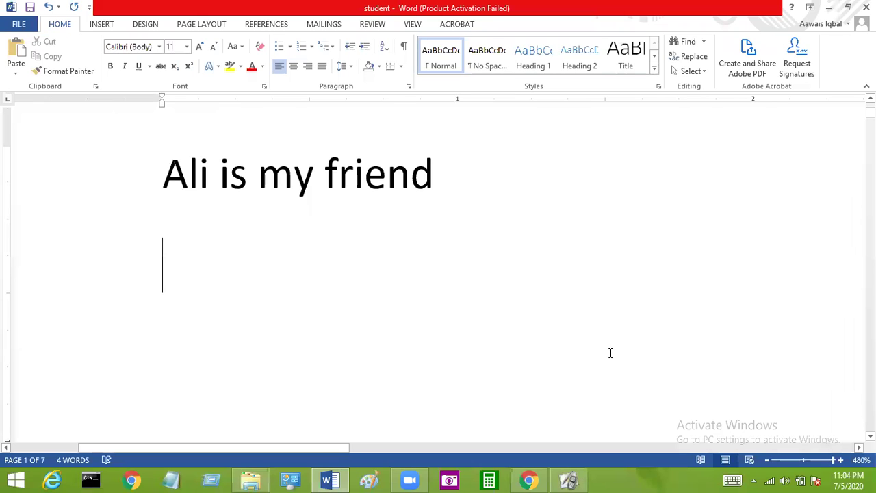
# - Lower the zoom to 200% and add an empty line below 'Ali is my friend'
pyautogui.doubleClick(767, 463)
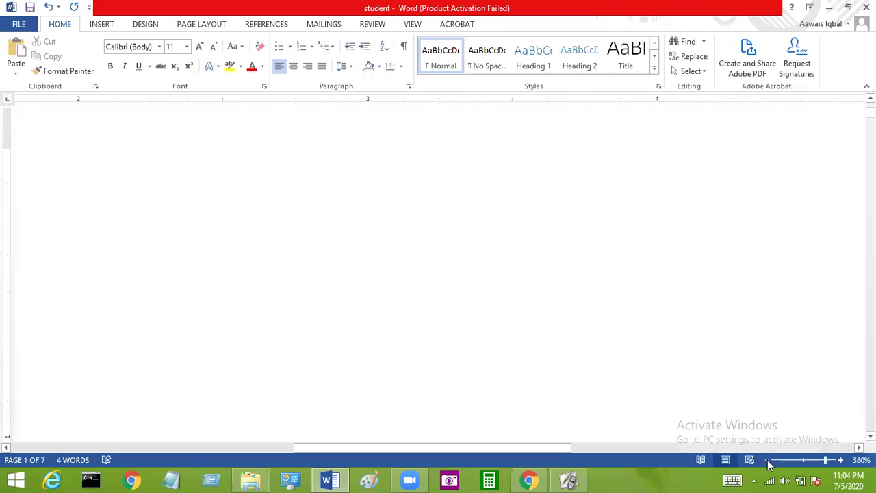
pyautogui.click(766, 460)
pyautogui.moveTo(514, 446)
pyautogui.mouseDown()
pyautogui.moveTo(452, 448)
pyautogui.moveTo(631, 447)
pyautogui.moveTo(431, 452)
pyautogui.moveTo(479, 453)
pyautogui.moveTo(431, 468)
pyautogui.moveTo(604, 444)
pyautogui.moveTo(423, 457)
pyautogui.moveTo(510, 448)
pyautogui.mouseUp()
pyautogui.press('Return')
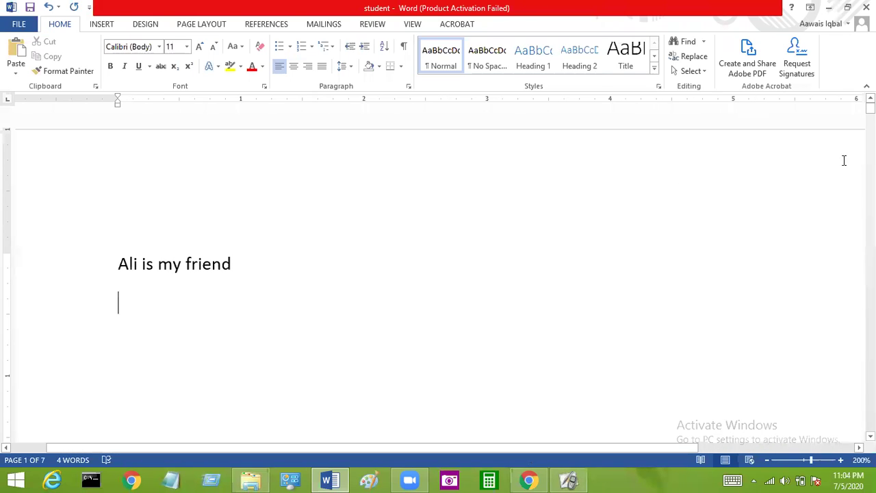
# - Drag the horizontal scroll bar, return the zoom to 100%, and switch to the flipchart
pyautogui.moveTo(393, 445)
pyautogui.mouseDown()
pyautogui.moveTo(357, 440)
pyautogui.moveTo(586, 425)
pyautogui.mouseUp()
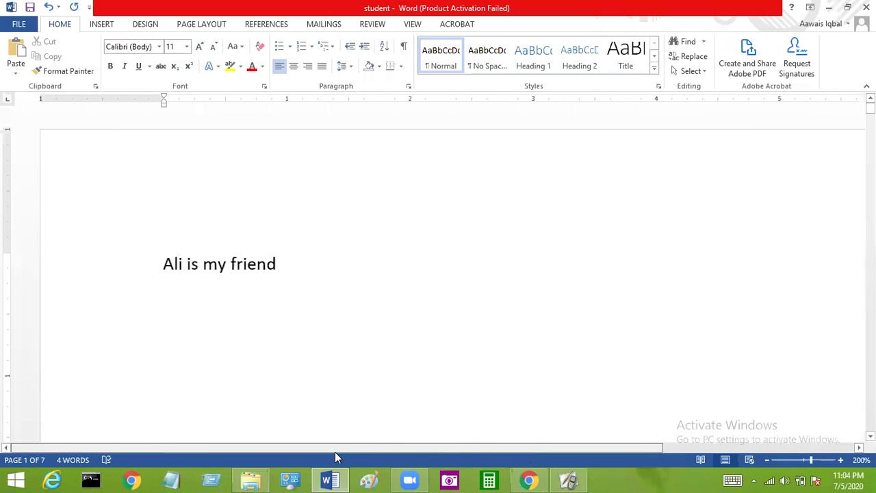
pyautogui.moveTo(431, 448)
pyautogui.mouseDown()
pyautogui.moveTo(641, 448)
pyautogui.moveTo(344, 447)
pyautogui.moveTo(401, 445)
pyautogui.mouseUp()
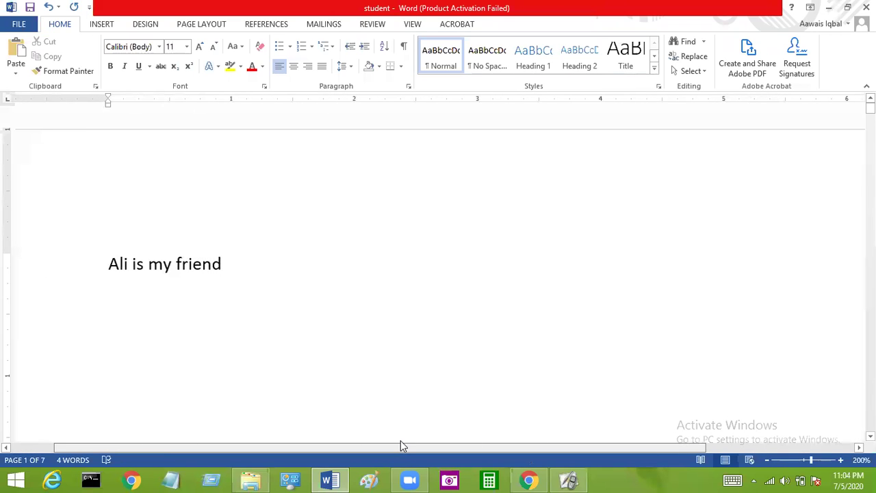
pyautogui.moveTo(870, 107)
pyautogui.mouseDown()
pyautogui.moveTo(869, 118)
pyautogui.moveTo(870, 108)
pyautogui.mouseUp()
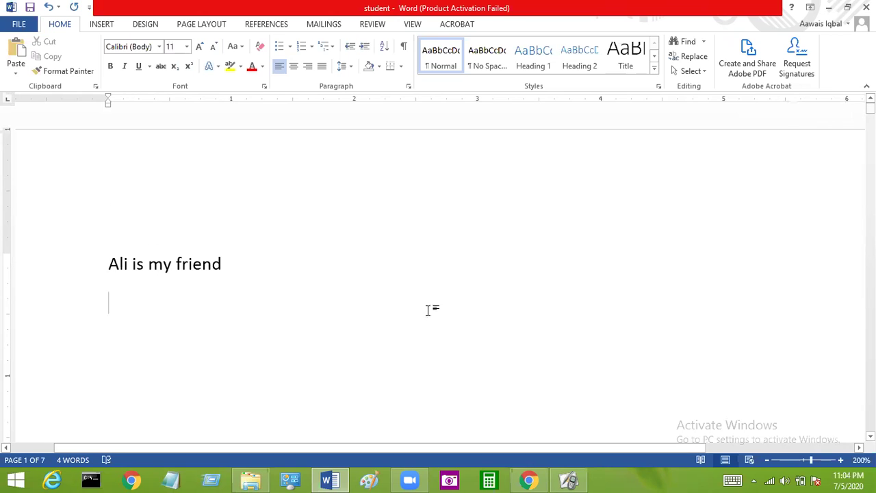
pyautogui.moveTo(412, 448)
pyautogui.mouseDown()
pyautogui.moveTo(361, 448)
pyautogui.moveTo(458, 440)
pyautogui.moveTo(328, 440)
pyautogui.moveTo(596, 436)
pyautogui.mouseUp()
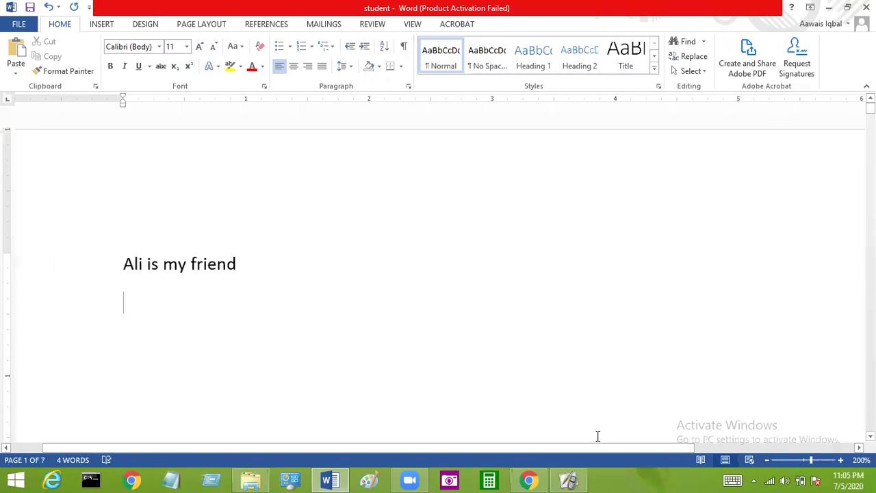
pyautogui.click(767, 460)
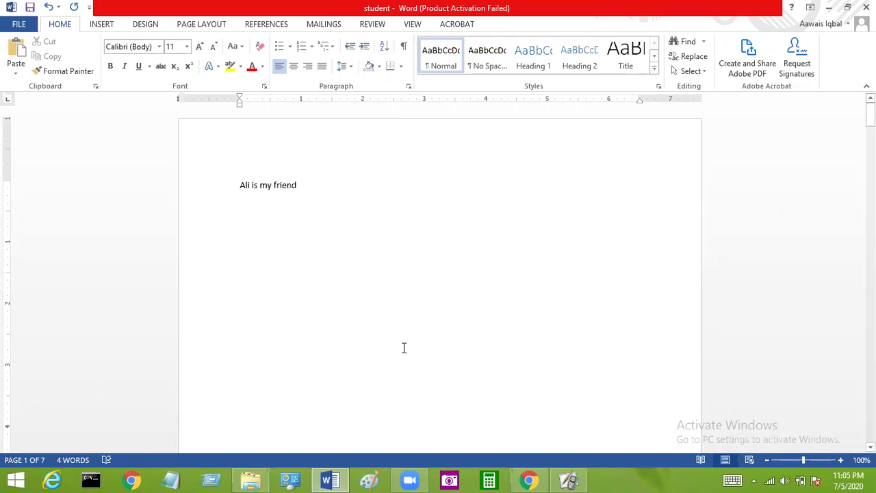
pyautogui.click(568, 480)
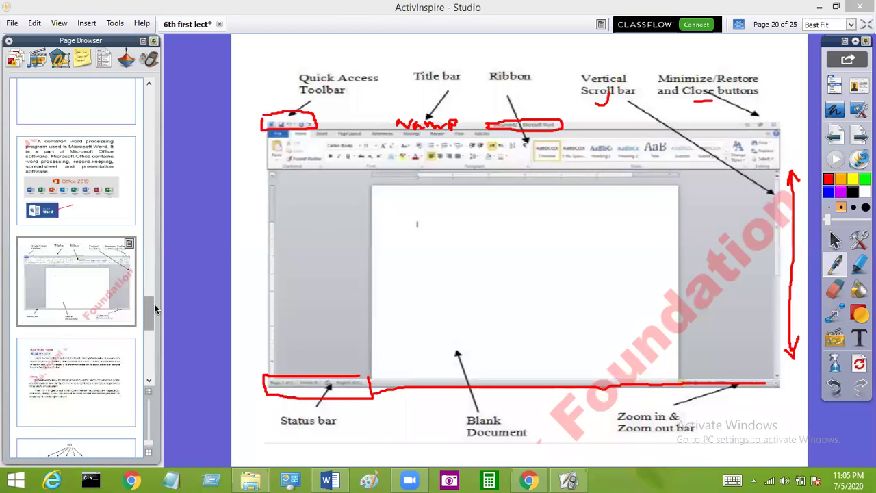
# - On flipchart page 21, underline 'top left' in red, then bring Word back up
pyautogui.click(98, 365)
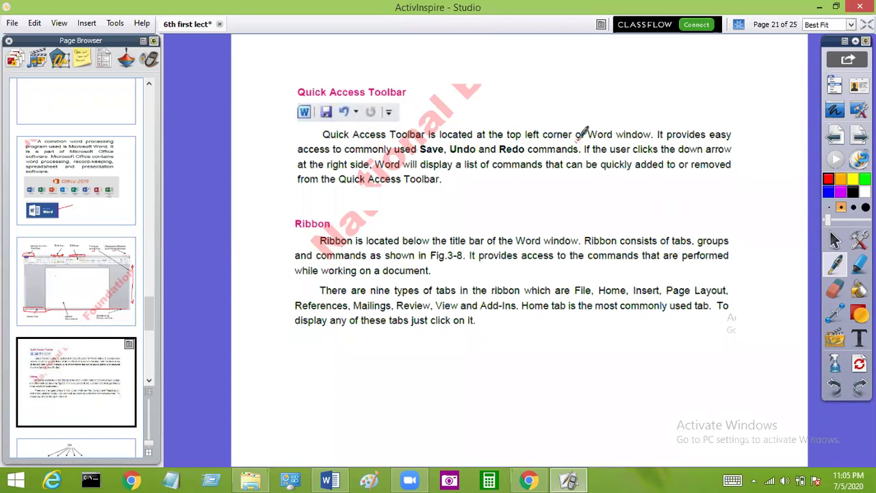
pyautogui.click(330, 480)
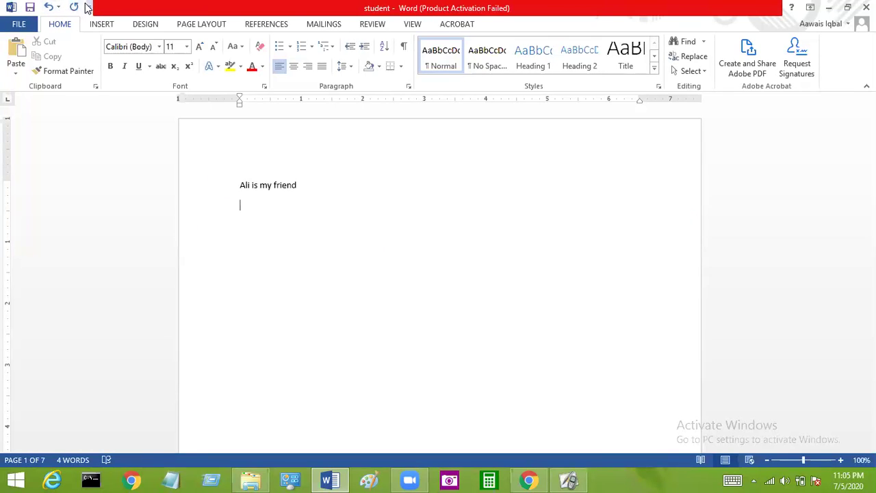
pyautogui.click(568, 479)
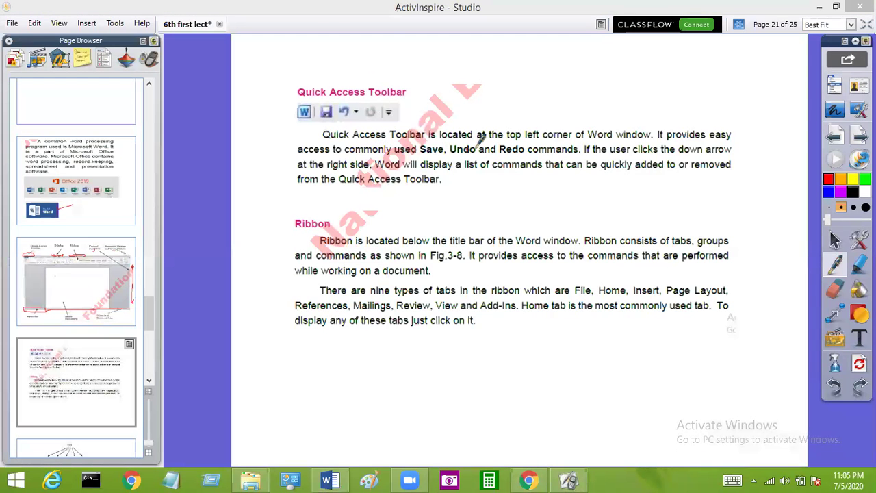
pyautogui.moveTo(506, 142); pyautogui.dragTo(540, 143)
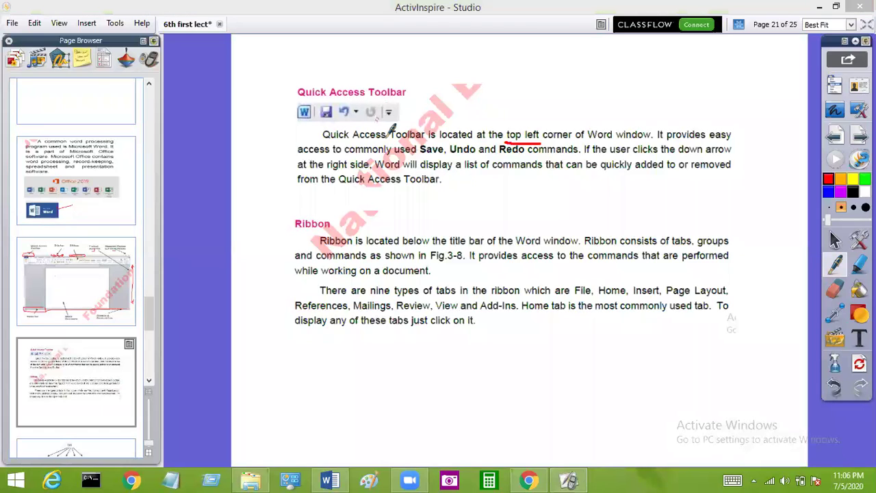
pyautogui.click(328, 479)
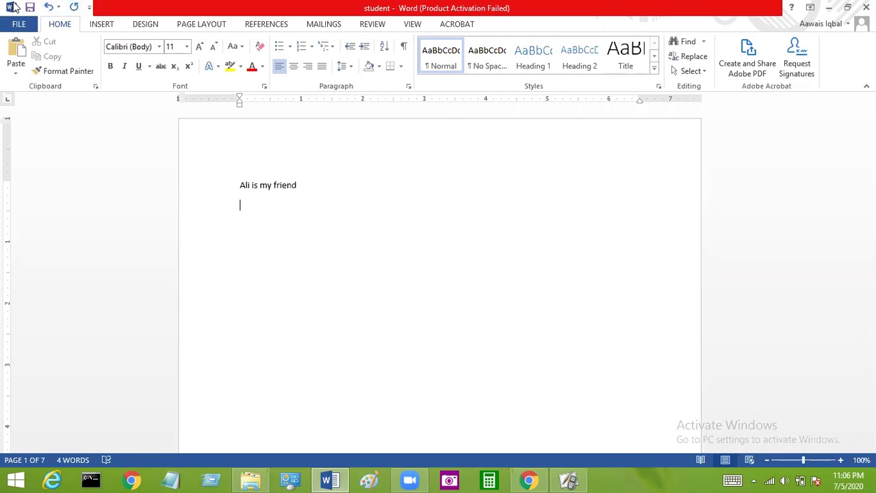
# - Select the line 'Ali is my friend' in Word, then circle the pictured toolbar's dropdown arrow in red
pyautogui.click(10, 8)
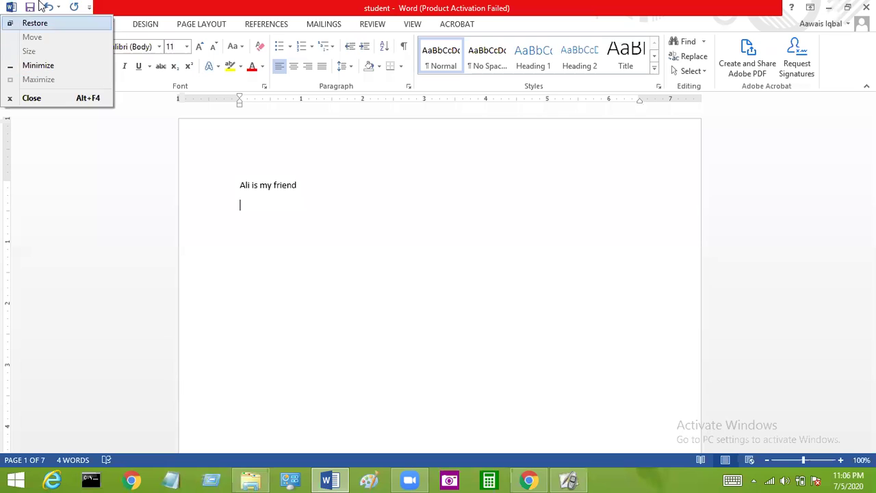
pyautogui.moveTo(96, 186); pyautogui.dragTo(350, 199)
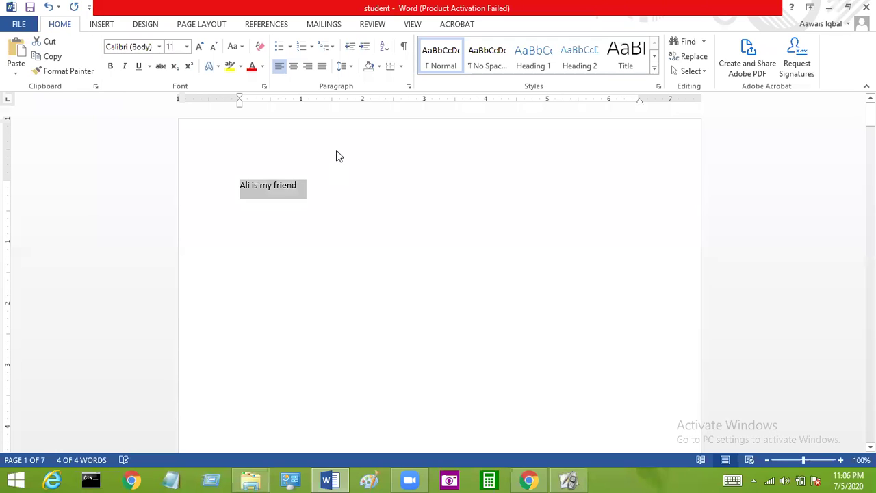
pyautogui.click(569, 479)
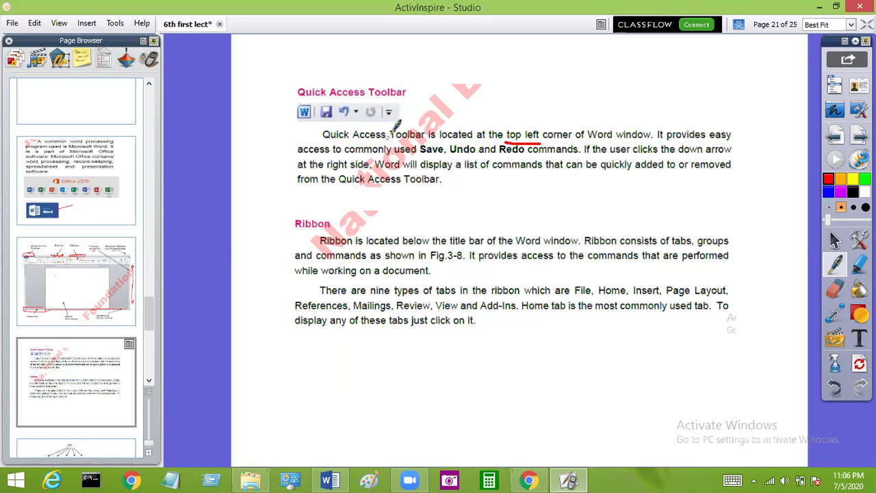
pyautogui.moveTo(394, 101)
pyautogui.mouseDown()
pyautogui.moveTo(385, 109)
pyautogui.moveTo(388, 103)
pyautogui.mouseUp()
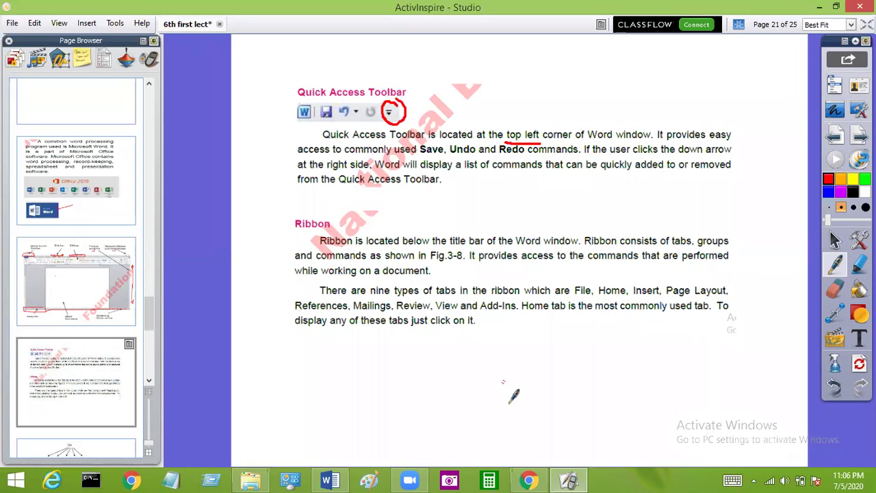
pyautogui.click(329, 480)
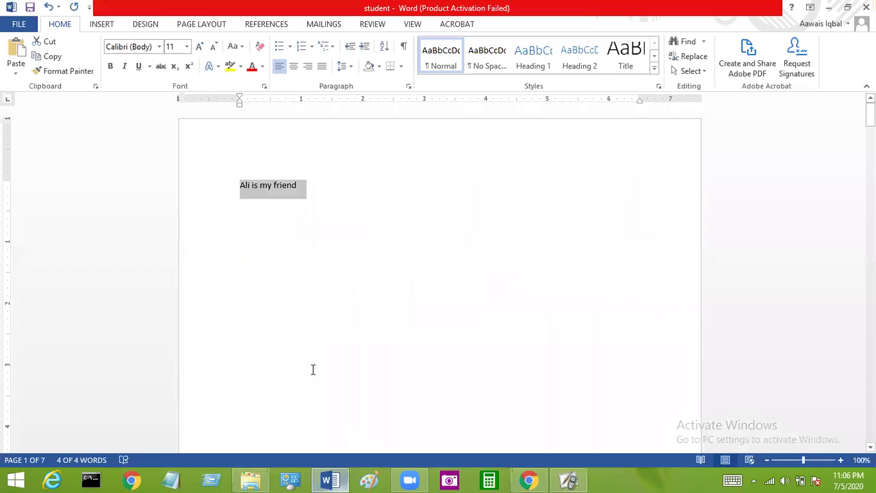
# - Remove Save from the Quick Access Toolbar, restore it, and add Draw Table
pyautogui.click(89, 7)
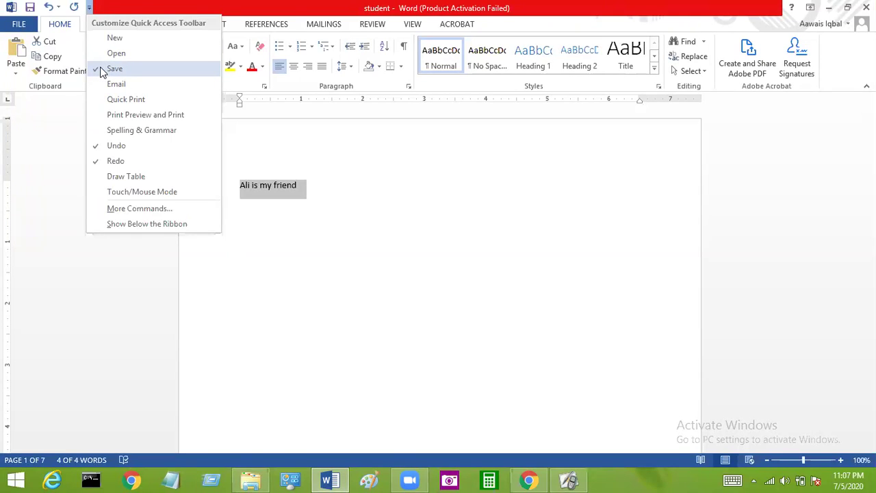
pyautogui.click(100, 67)
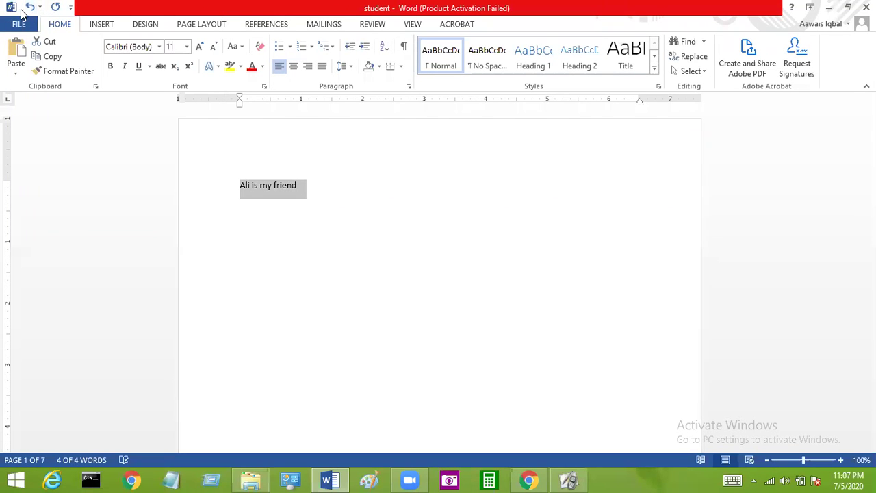
pyautogui.click(71, 8)
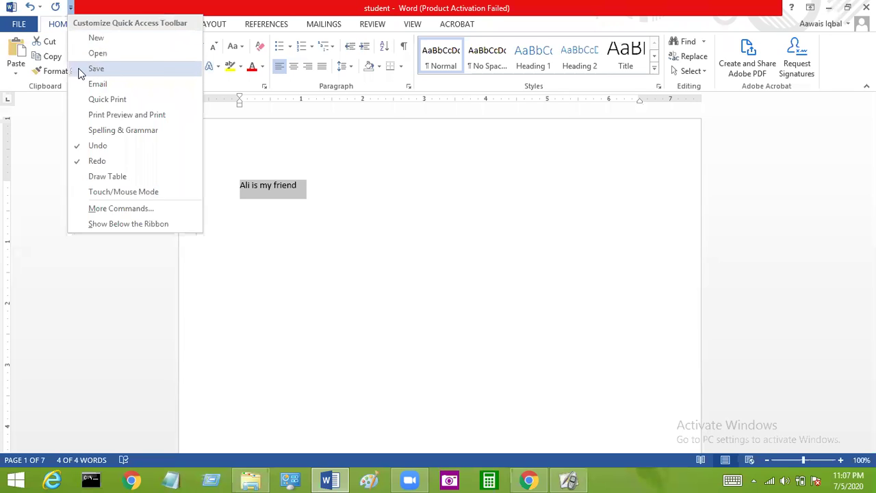
pyautogui.click(85, 69)
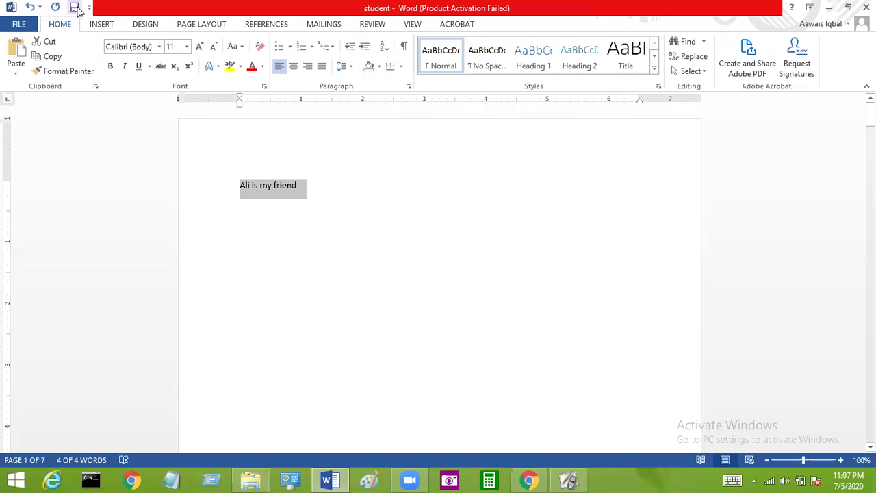
pyautogui.click(89, 7)
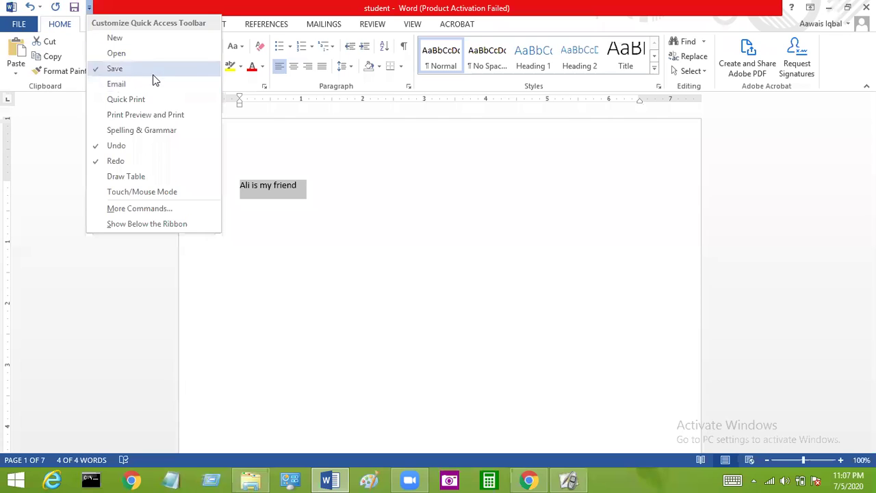
pyautogui.click(125, 177)
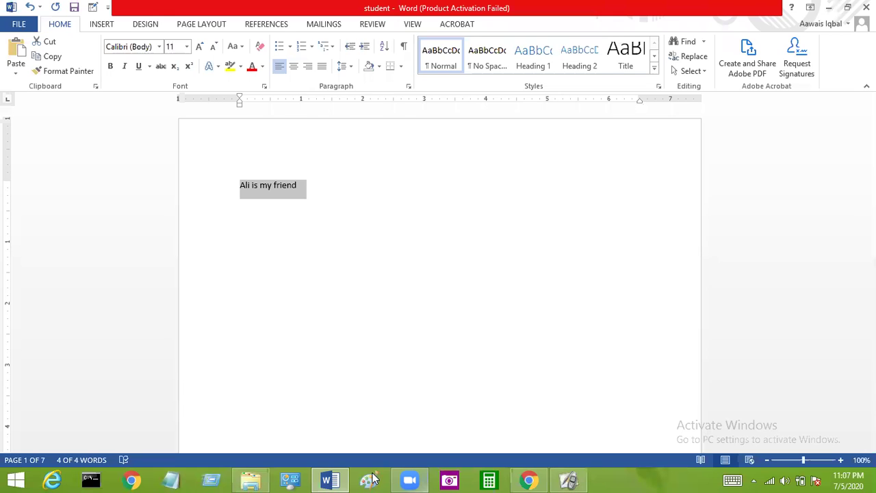
pyautogui.click(328, 479)
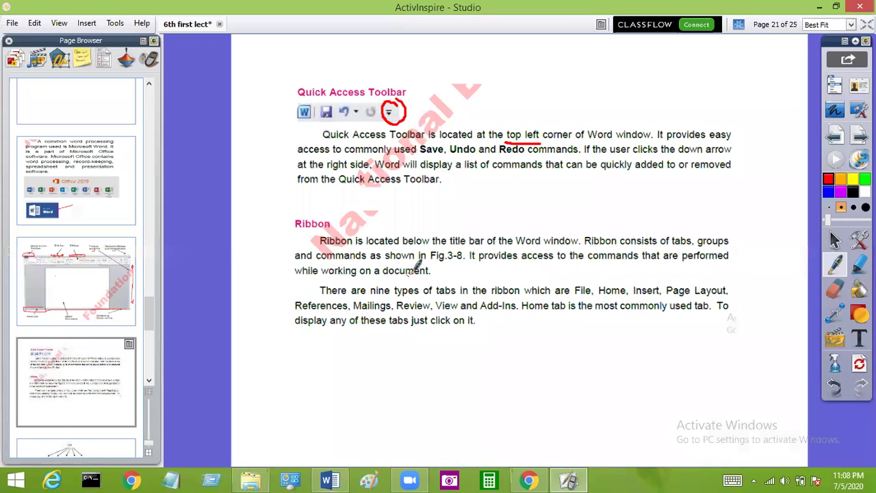
# - Underline 'nine types of tabs in the' in red and go to page 22, Tabs and Groups
pyautogui.moveTo(370, 299); pyautogui.dragTo(479, 297)
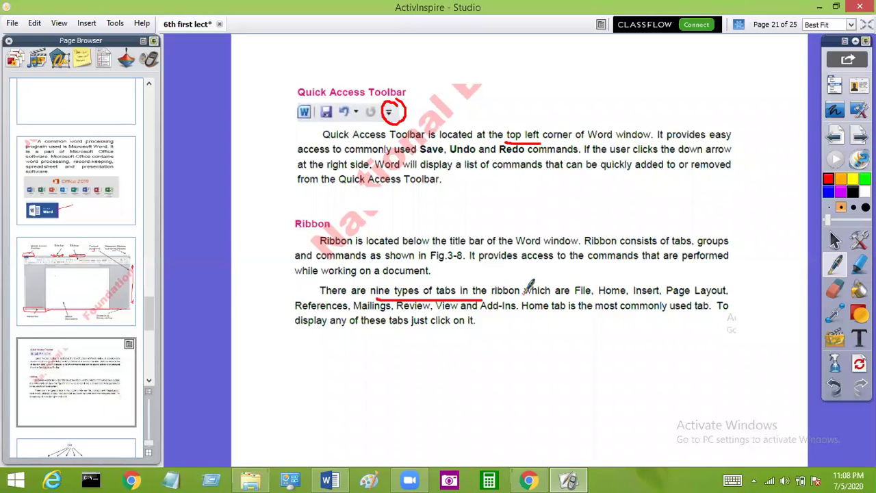
pyautogui.click(149, 382)
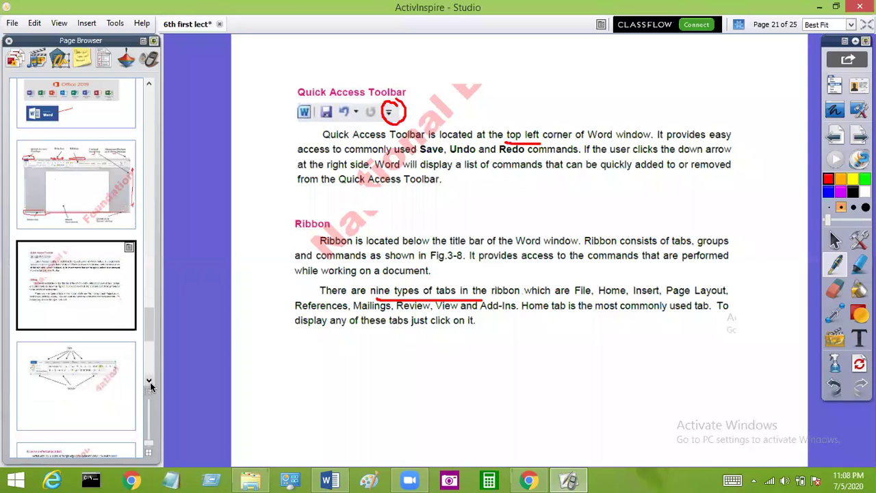
pyautogui.click(94, 354)
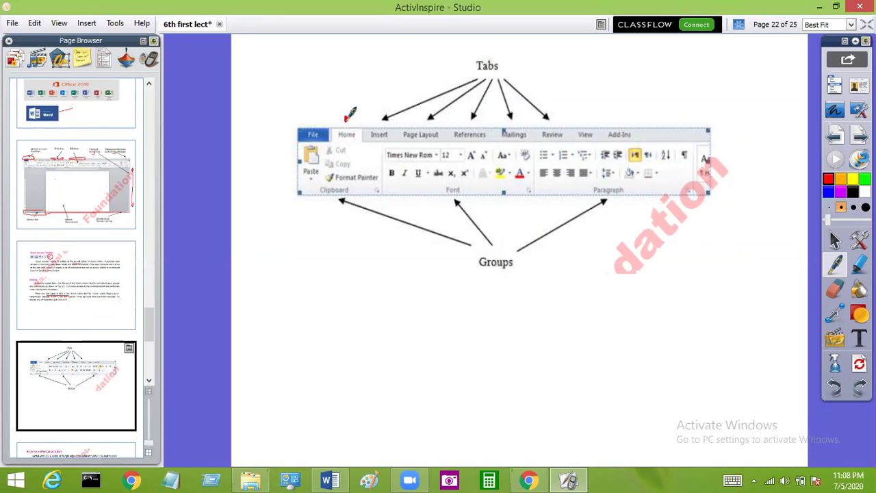
# - Label the pictured ribbon tabs on page 22 with red numbers 1–7, then bring Word forward
pyautogui.moveTo(371, 117); pyautogui.dragTo(416, 125)
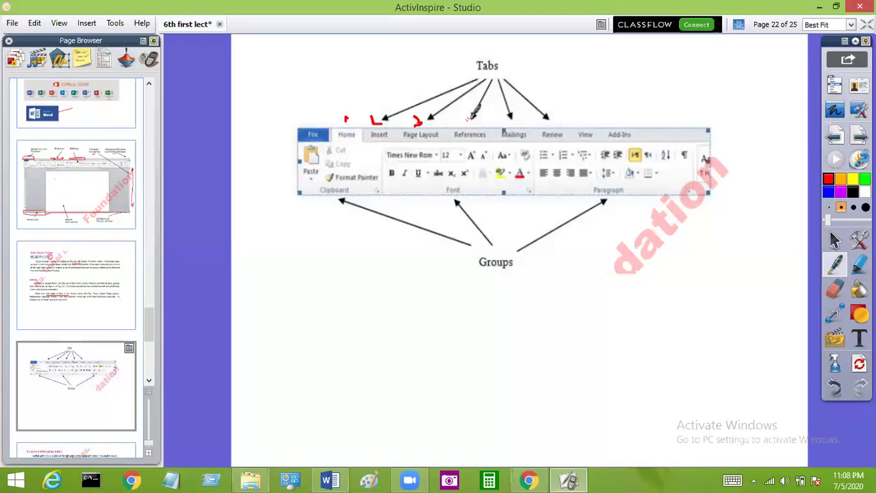
pyautogui.moveTo(471, 118); pyautogui.dragTo(578, 128)
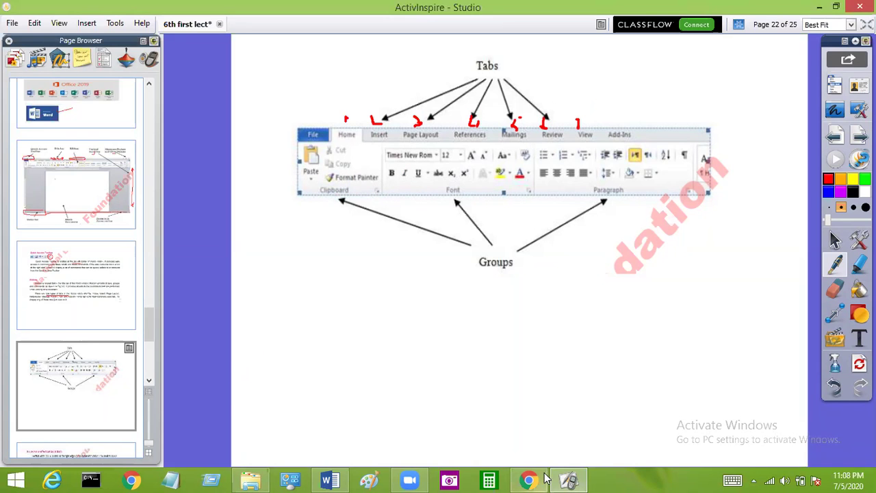
pyautogui.click(326, 480)
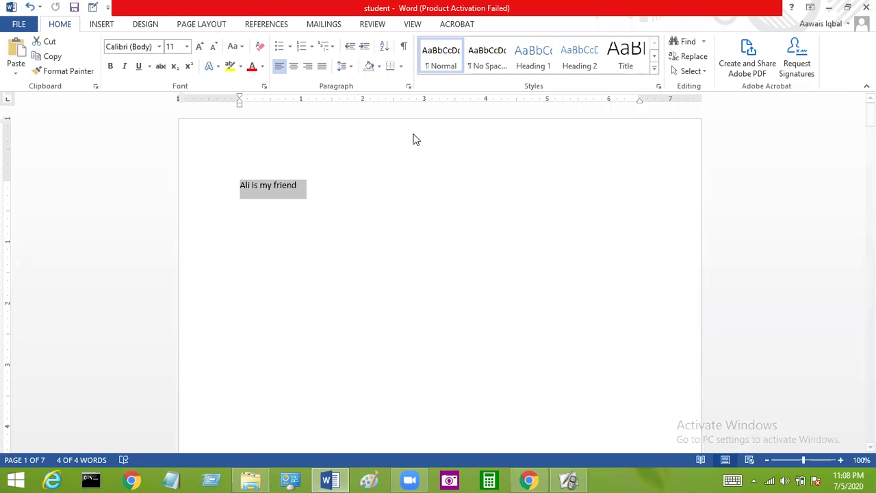
# - Apply Red from the Home tab's Font Color list to 'Ali is my friend', then deselect it
pyautogui.click(367, 124)
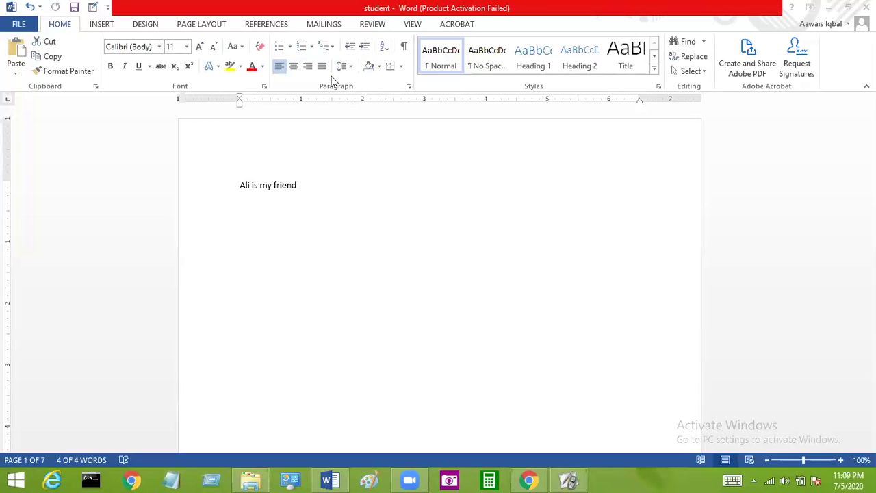
pyautogui.click(531, 80)
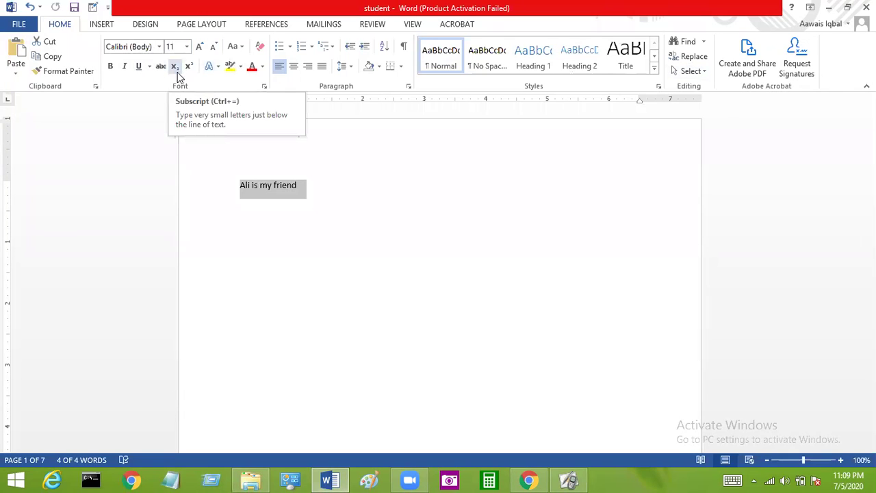
pyautogui.click(262, 70)
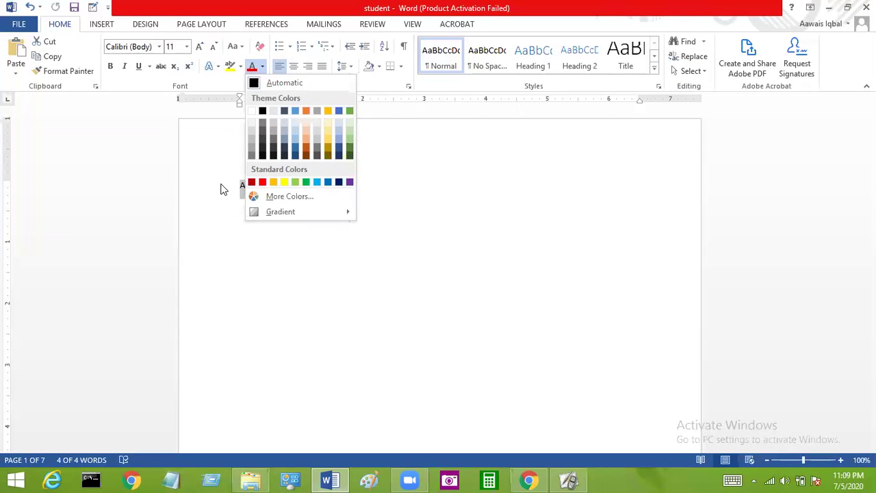
pyautogui.click(253, 193)
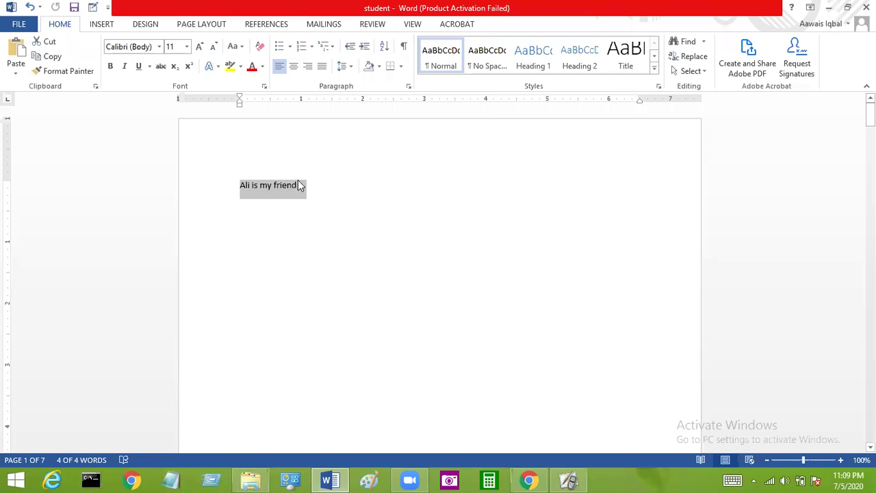
pyautogui.click(251, 66)
pyautogui.click(334, 222)
pyautogui.moveTo(241, 185); pyautogui.dragTo(306, 187)
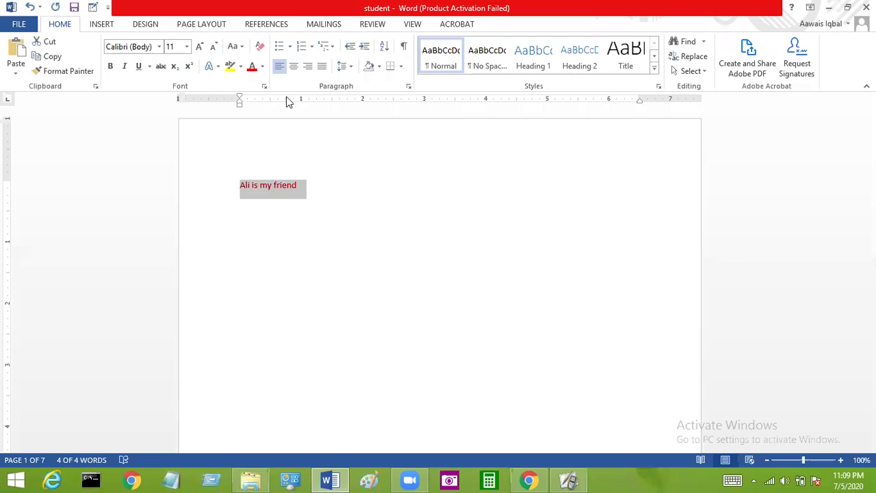
pyautogui.click(307, 187)
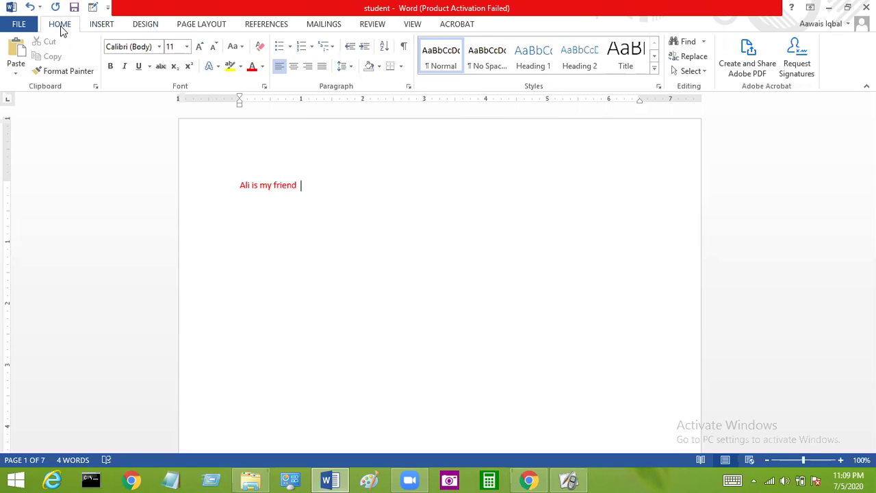
# - Show Word's INSERT tab commands, then return to ActivInspire's Tabs and Groups page 22
pyautogui.click(107, 26)
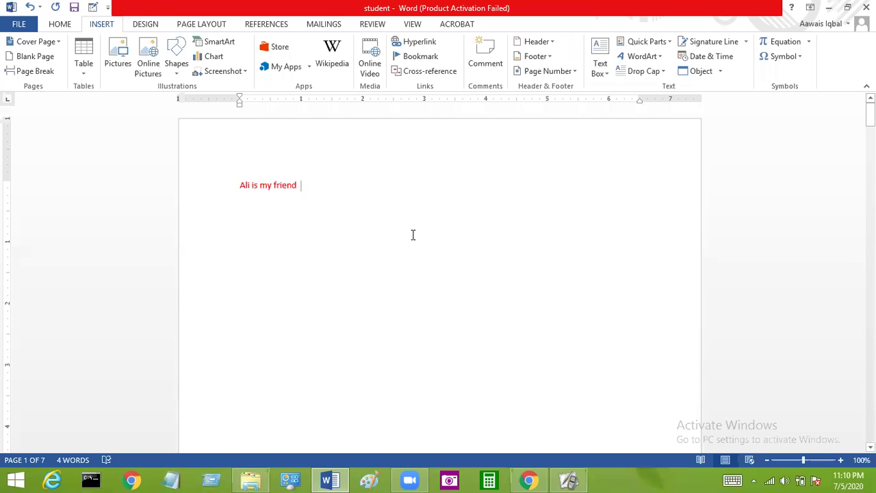
pyautogui.click(568, 479)
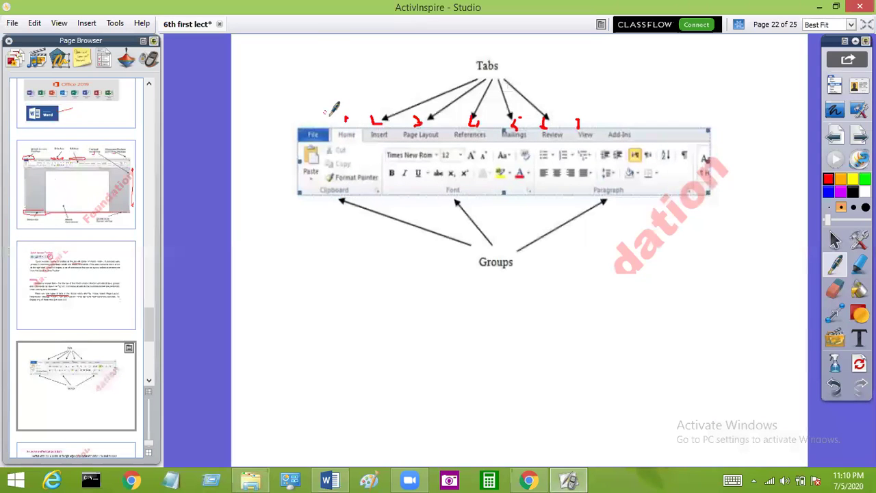
# - Write red 'Tabs' above the Home tab and draw red lines across Clipboard, Font and Paragraph groups
pyautogui.moveTo(318, 110)
pyautogui.mouseDown()
pyautogui.moveTo(329, 121)
pyautogui.moveTo(333, 108)
pyautogui.moveTo(342, 123)
pyautogui.moveTo(359, 118)
pyautogui.moveTo(335, 179)
pyautogui.mouseUp()
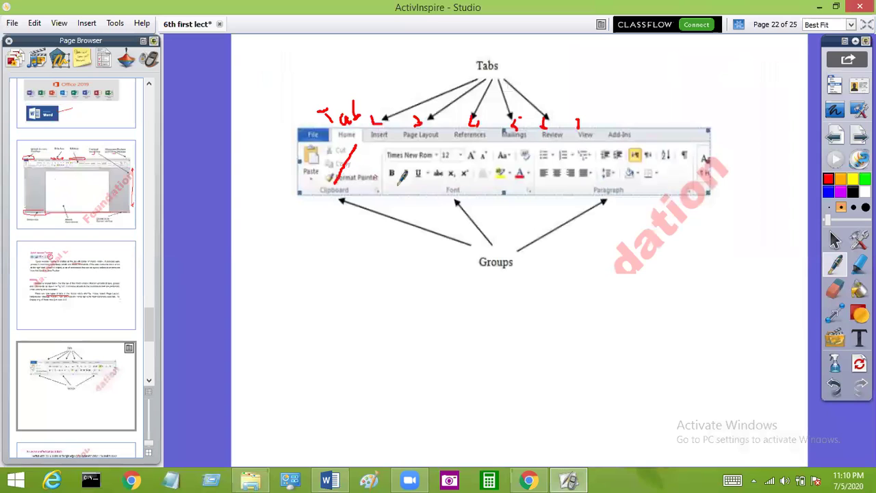
pyautogui.moveTo(355, 146); pyautogui.dragTo(439, 191)
pyautogui.moveTo(356, 146); pyautogui.dragTo(587, 179)
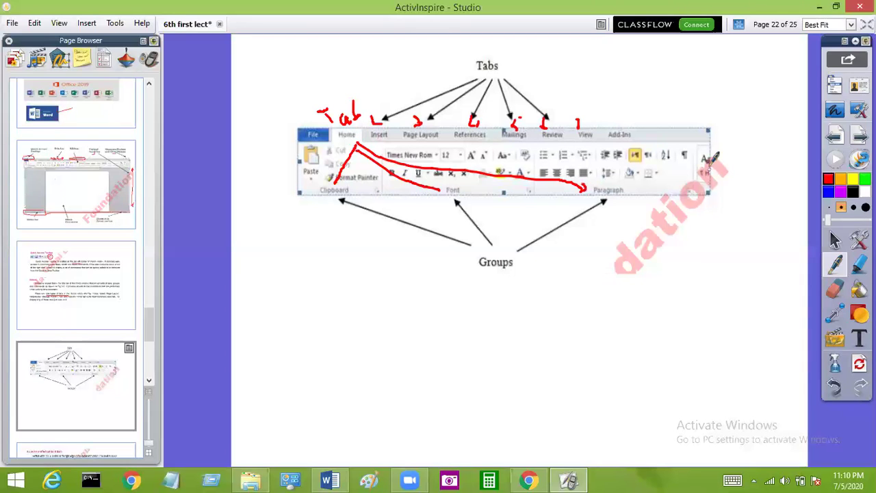
pyautogui.moveTo(383, 121); pyautogui.dragTo(381, 94)
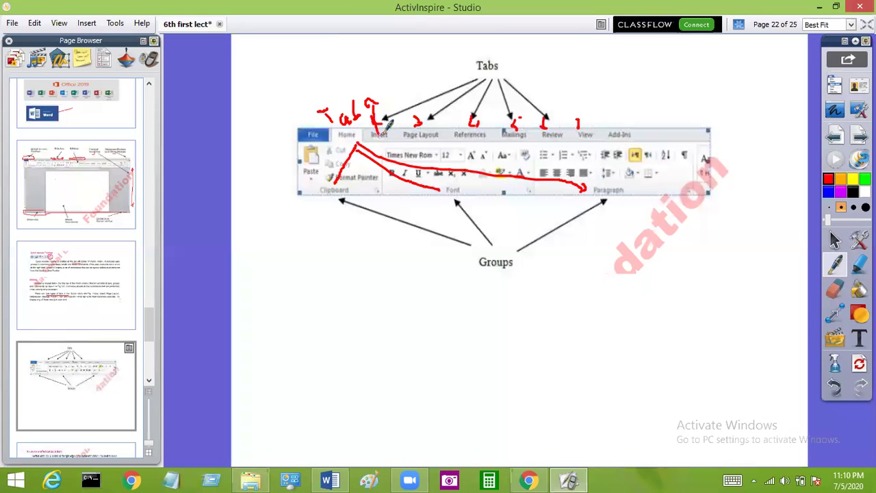
pyautogui.click(329, 480)
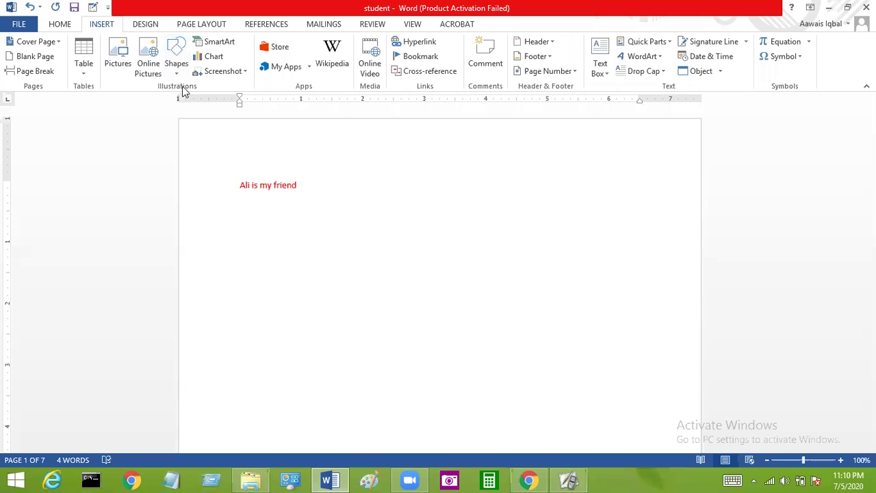
# - Browse Word's DESIGN themes and PAGE LAYOUT margin and orientation commands, then return to ActivInspire
pyautogui.click(152, 28)
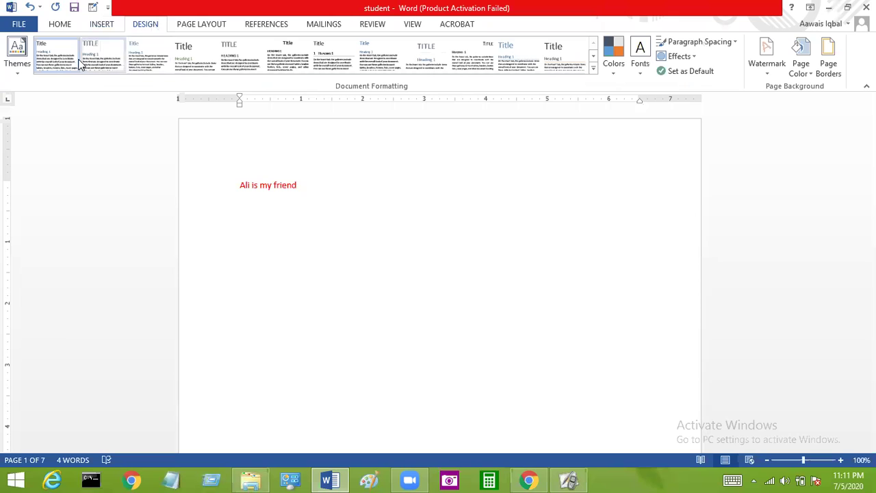
pyautogui.scroll(-1, 147, 61)
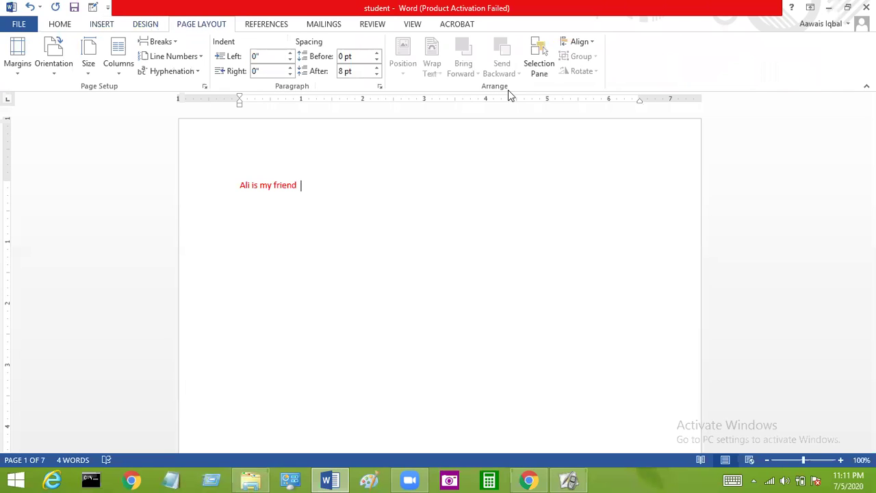
pyautogui.click(568, 479)
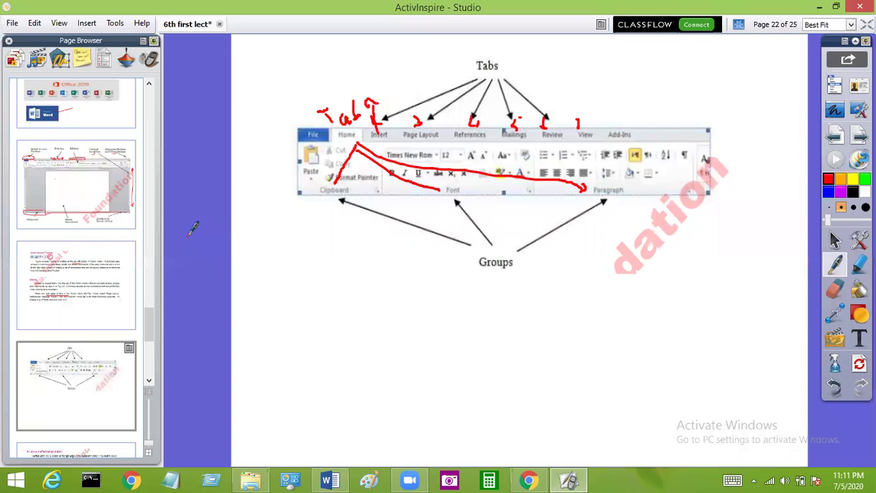
# - On page 20, outline the pictured blank document with a red box and arrow from its label
pyautogui.click(95, 173)
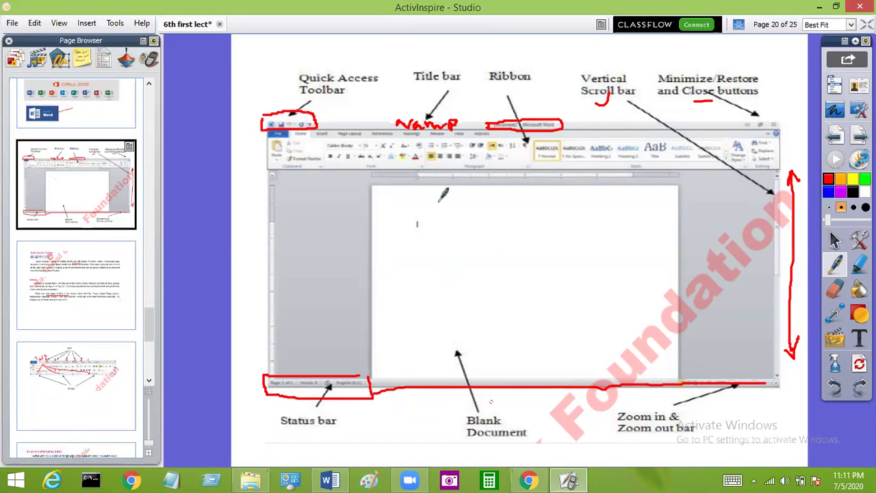
pyautogui.moveTo(456, 229)
pyautogui.mouseDown()
pyautogui.moveTo(578, 219)
pyautogui.moveTo(439, 212)
pyautogui.mouseUp()
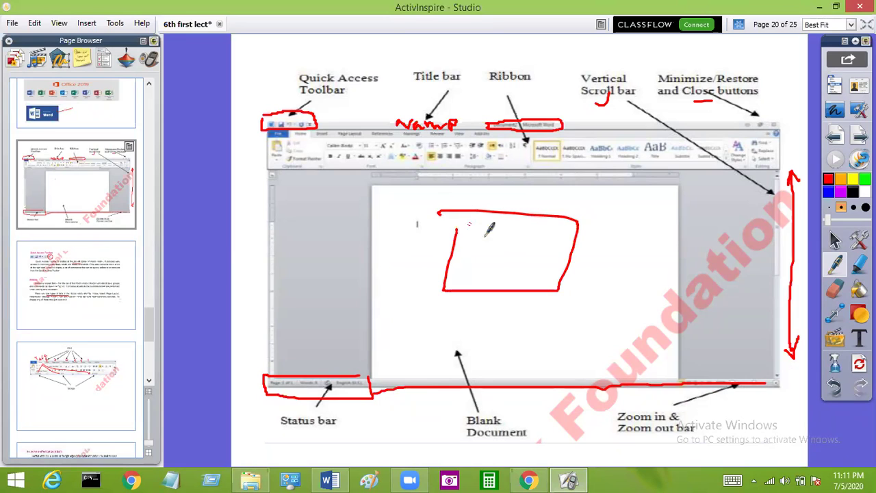
pyautogui.moveTo(466, 354)
pyautogui.mouseDown()
pyautogui.moveTo(515, 259)
pyautogui.moveTo(533, 270)
pyautogui.mouseUp()
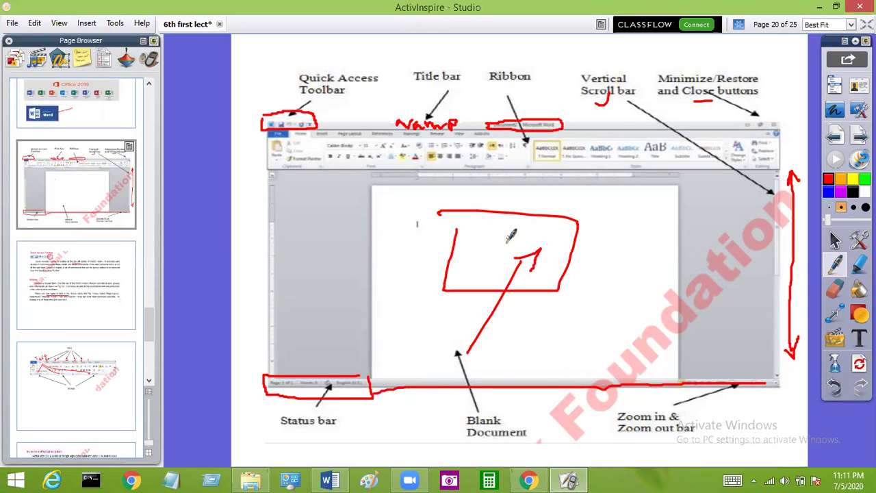
# - Create a new blank Document1 from Word's File > New, then close it with File > Close
pyautogui.click(330, 479)
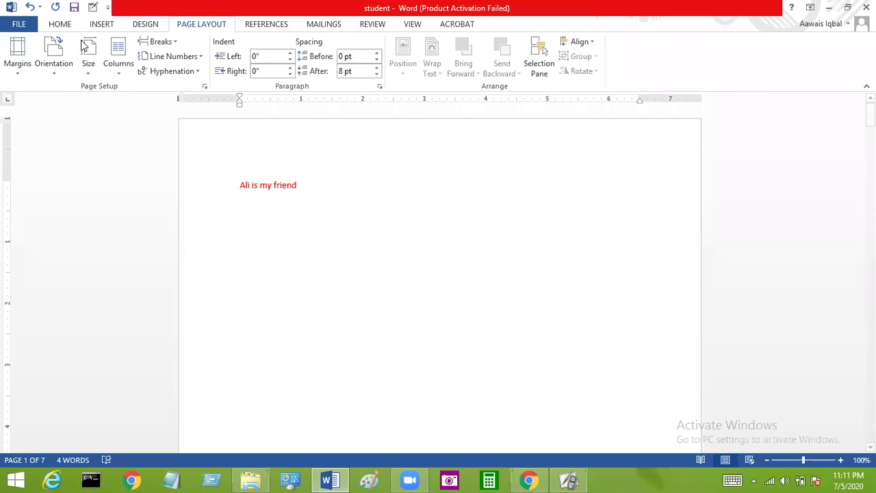
pyautogui.click(24, 26)
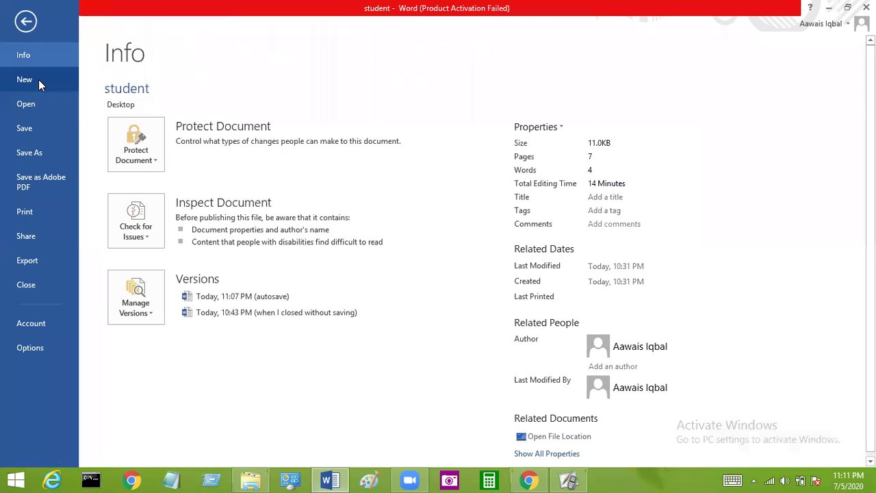
pyautogui.click(38, 79)
pyautogui.click(178, 185)
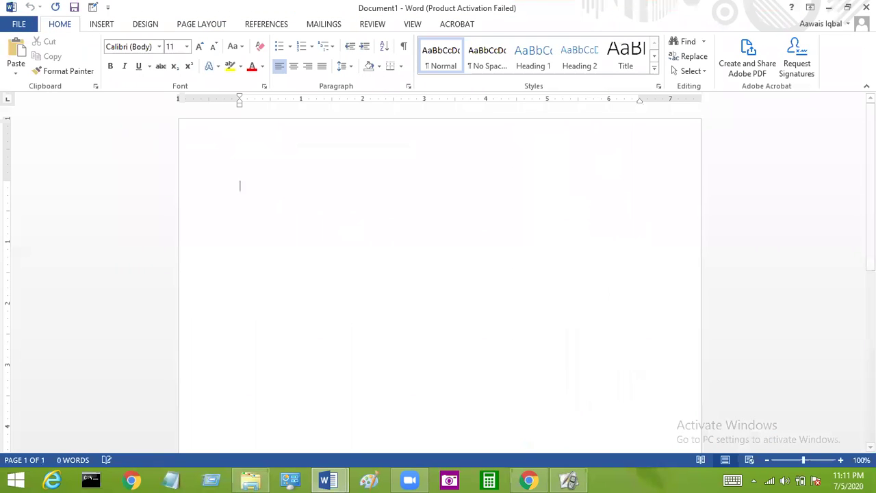
pyautogui.click(16, 25)
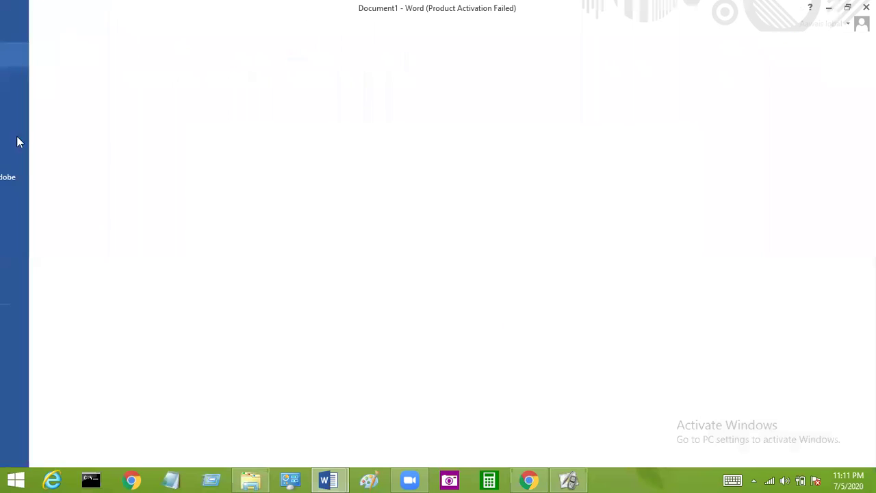
pyautogui.click(65, 288)
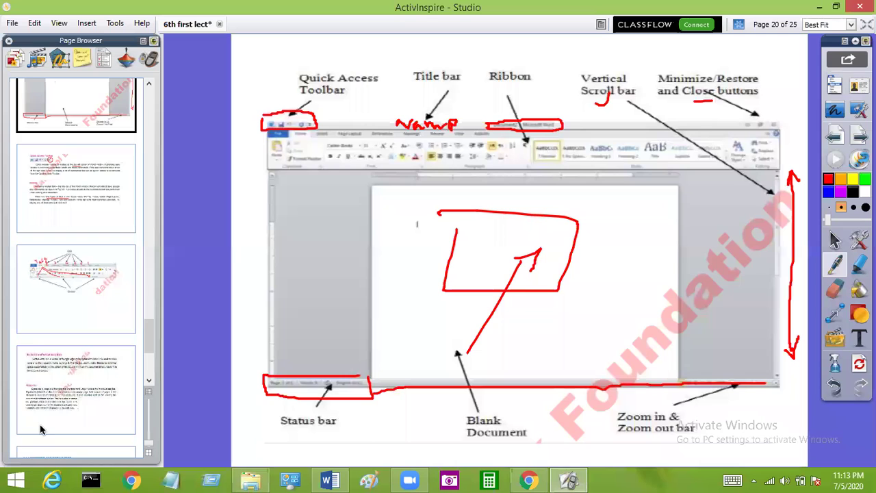
# - Open flipchart page 23, covering Horizontal and Vertical Scroll Bars and the Status Bar
pyautogui.click(78, 417)
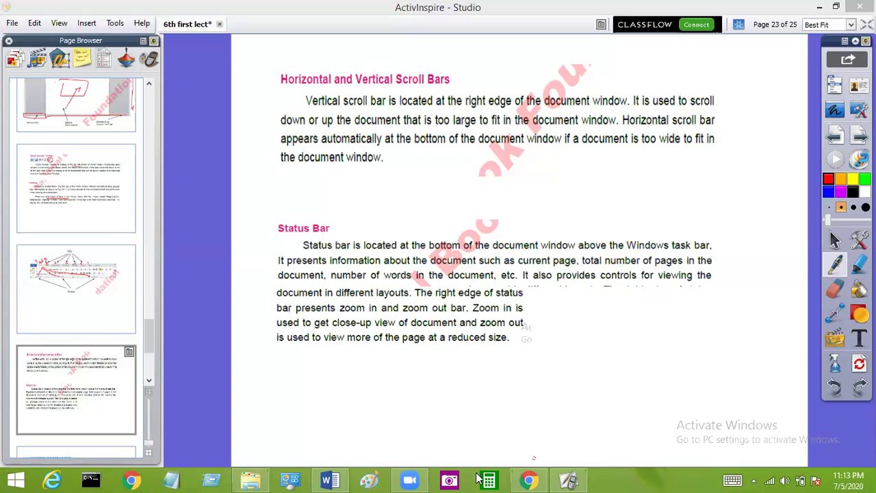
# - Drag the 'student' document's vertical scroll bar down and back up, then return to ActivInspire
pyautogui.click(332, 480)
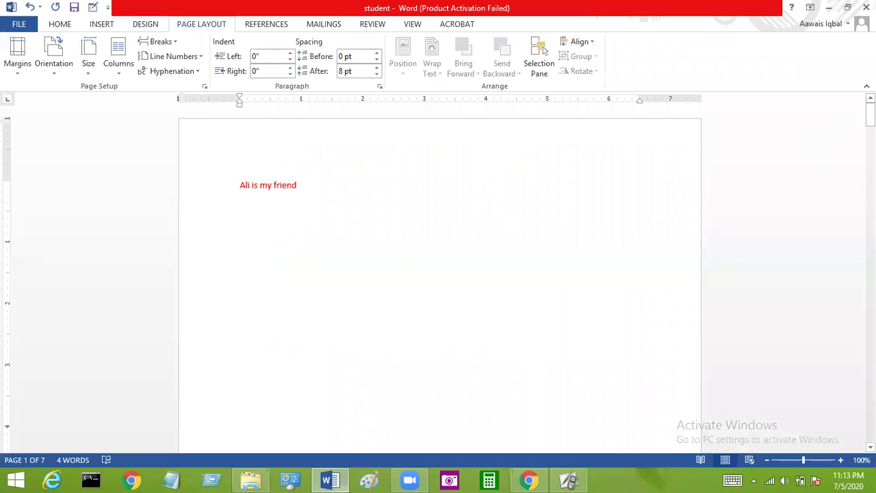
pyautogui.moveTo(870, 115); pyautogui.dragTo(870, 271)
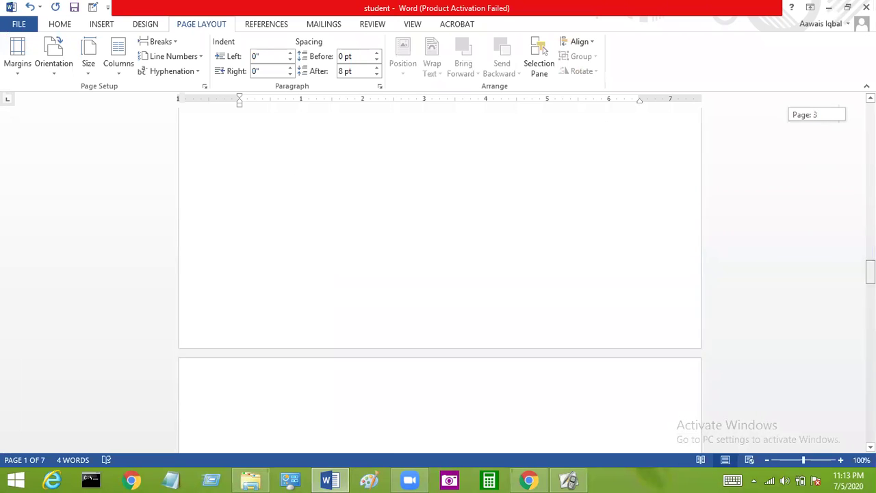
pyautogui.moveTo(870, 271); pyautogui.dragTo(870, 120)
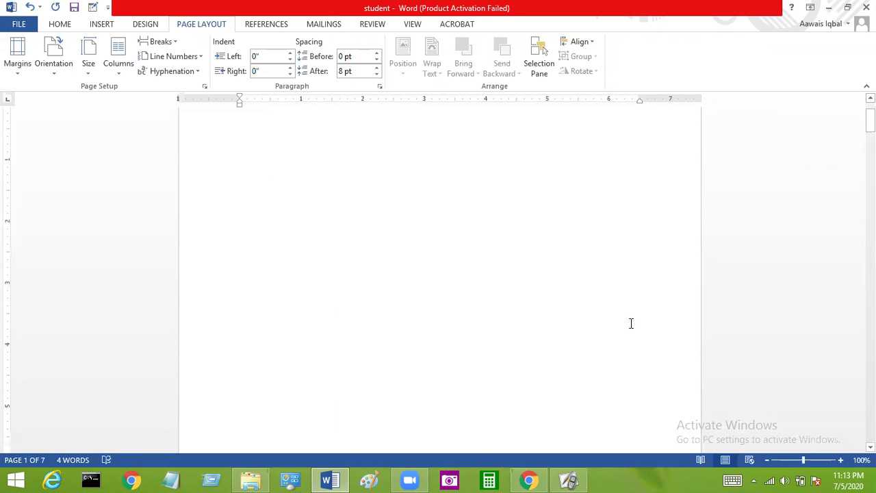
pyautogui.click(570, 479)
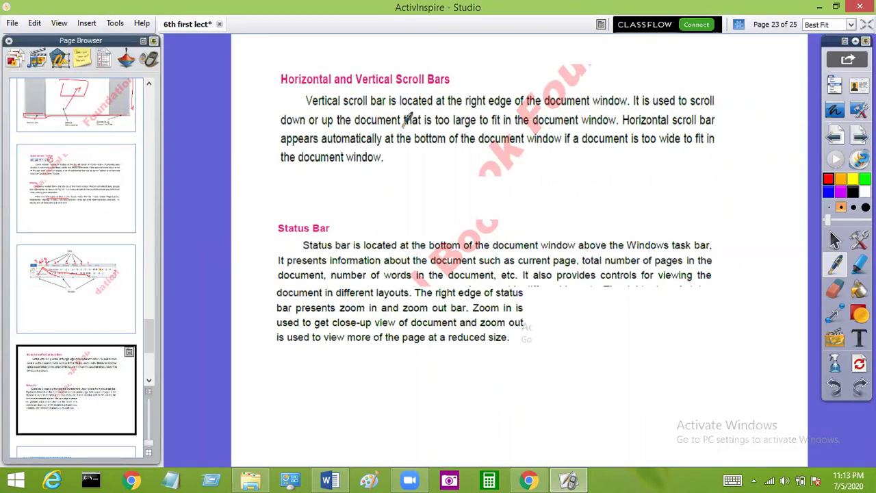
# - Underline 'down or up the document... appears automatically at the bottom' in red, then bring Word forward
pyautogui.moveTo(305, 134); pyautogui.dragTo(444, 139)
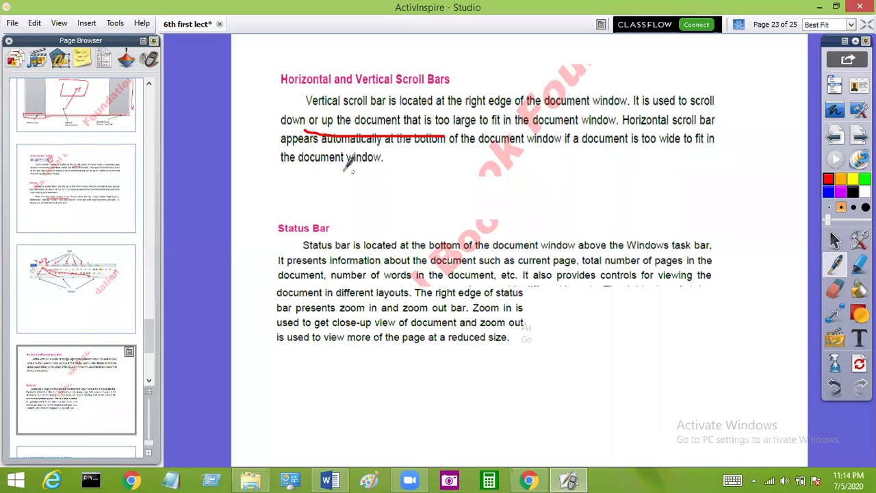
pyautogui.click(329, 479)
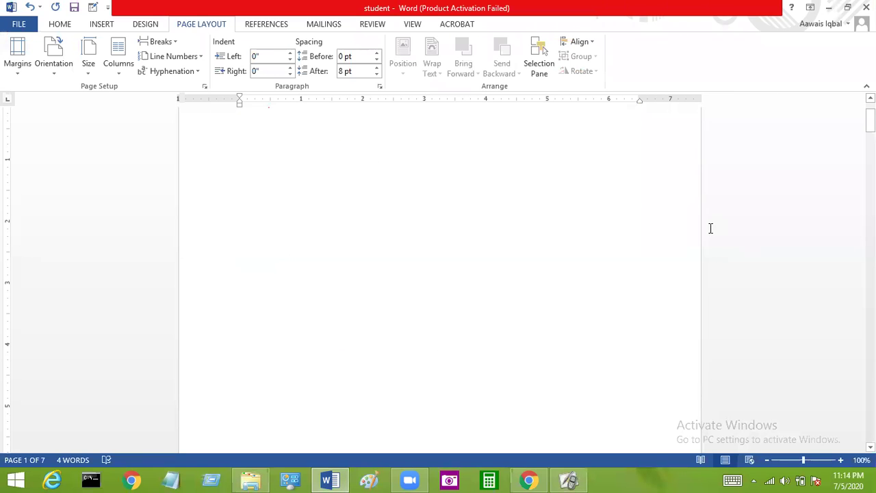
# - Zoom the Word document in to 180%
pyautogui.moveTo(870, 120)
pyautogui.mouseDown()
pyautogui.moveTo(869, 396)
pyautogui.moveTo(845, 119)
pyautogui.mouseUp()
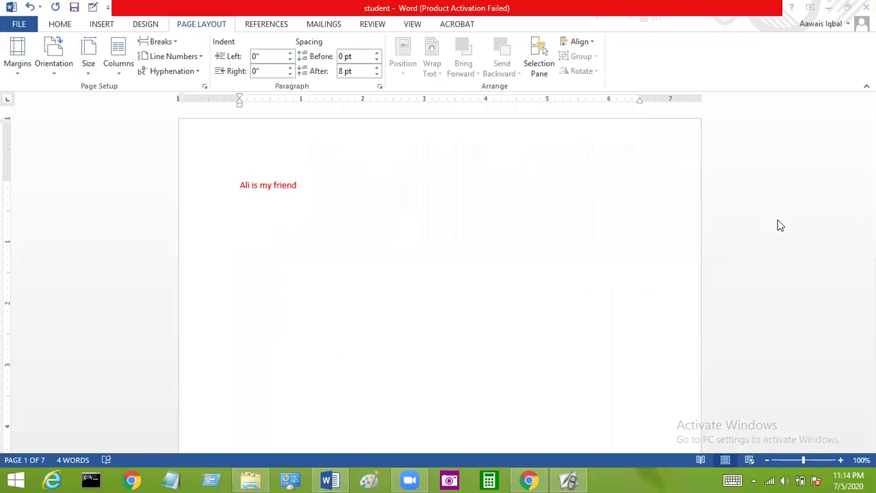
pyautogui.click(841, 460)
pyautogui.click(841, 460)
pyautogui.click(841, 460)
pyautogui.click(841, 460)
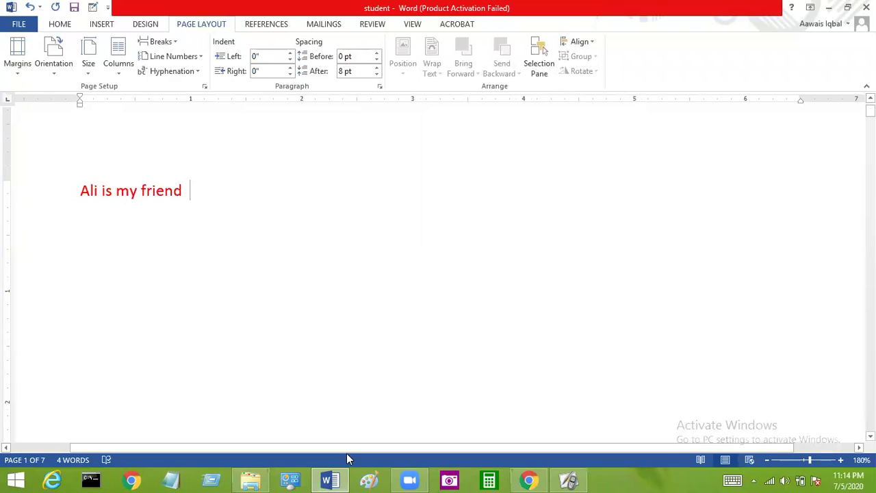
# - Pan the enlarged page left and right, then return to the ActivInspire flipchart
pyautogui.moveTo(427, 450); pyautogui.dragTo(319, 452)
pyautogui.moveTo(415, 457)
pyautogui.mouseDown()
pyautogui.moveTo(462, 442)
pyautogui.moveTo(573, 436)
pyautogui.mouseUp()
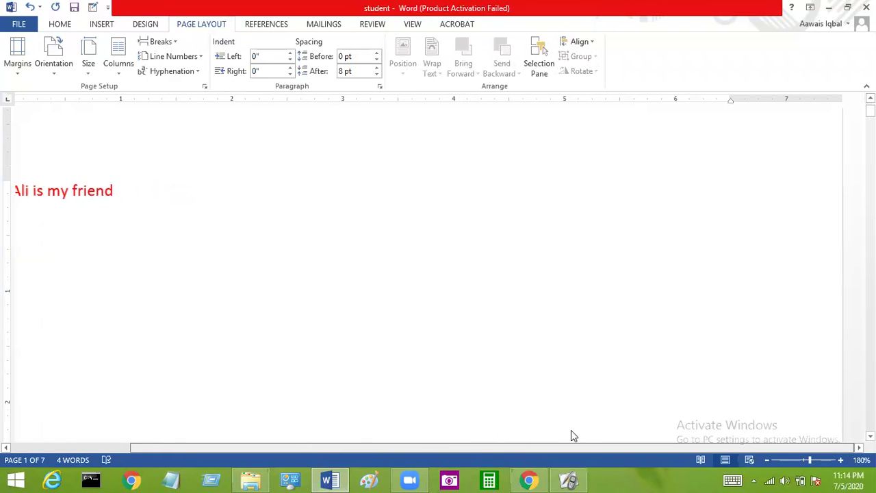
pyautogui.moveTo(574, 435); pyautogui.dragTo(416, 443)
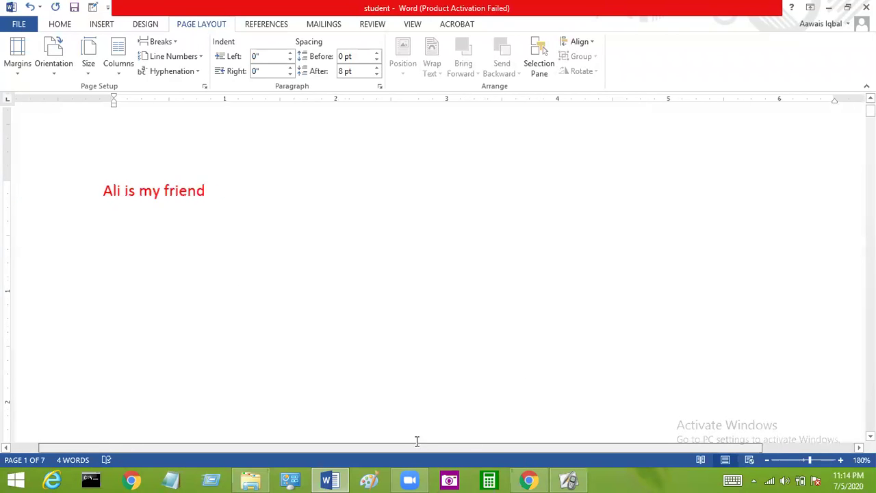
pyautogui.click(581, 478)
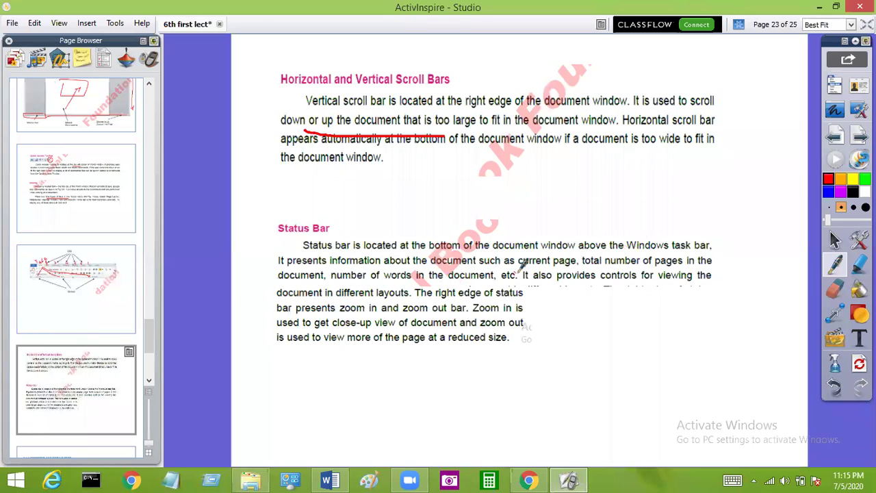
# - Underline 'current page' and 'zoom in and zoom out bar' in red, then bring Word forward
pyautogui.moveTo(518, 266); pyautogui.dragTo(691, 274)
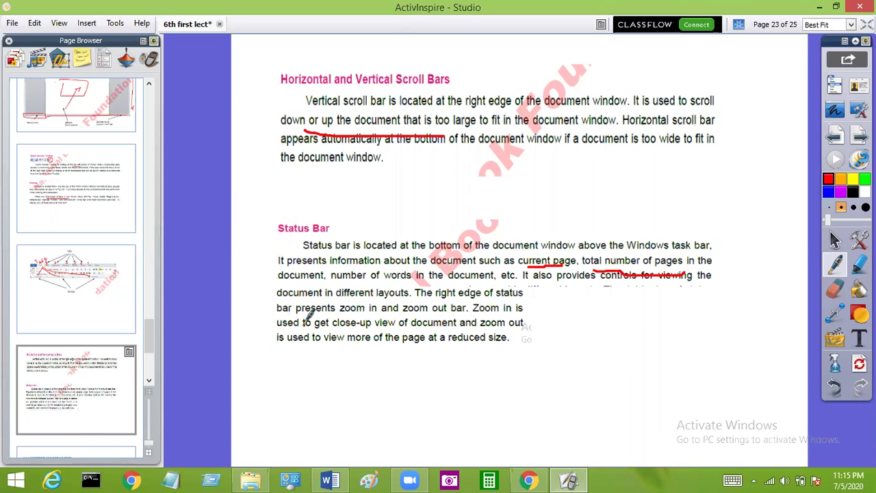
pyautogui.moveTo(332, 319); pyautogui.dragTo(507, 316)
pyautogui.click(329, 479)
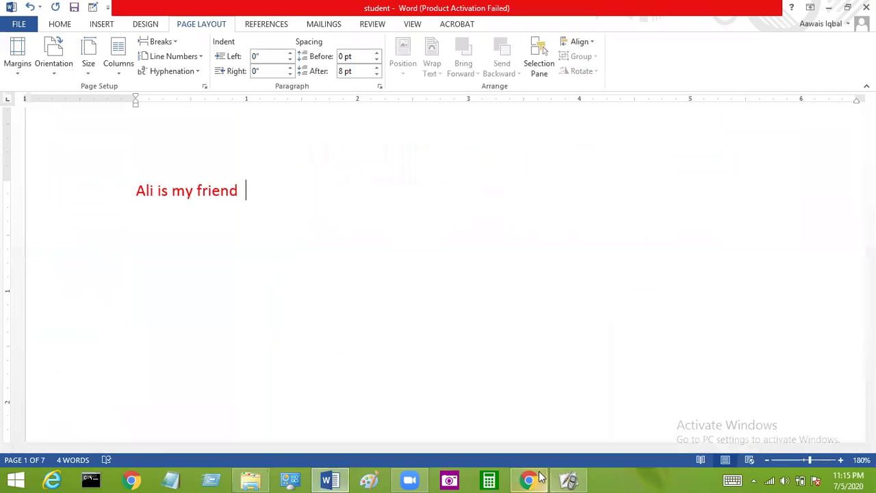
# - Zoom Word's page out from 180% to 80%
pyautogui.click(568, 479)
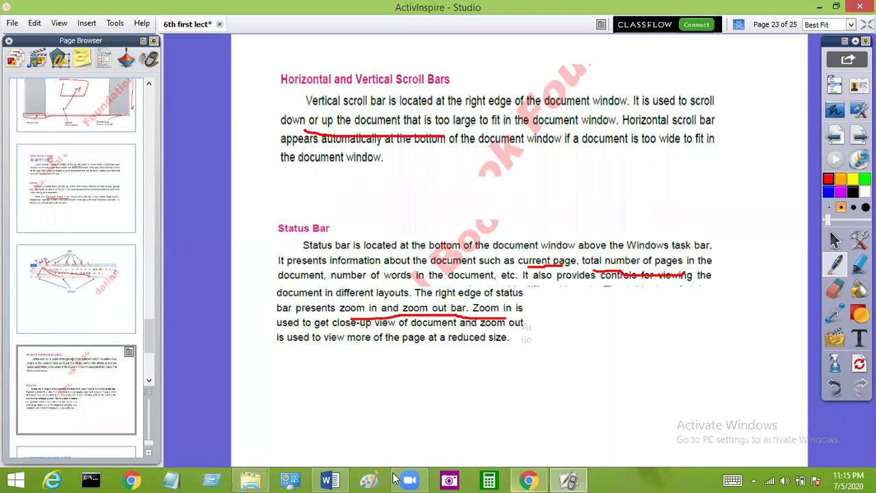
pyautogui.click(327, 479)
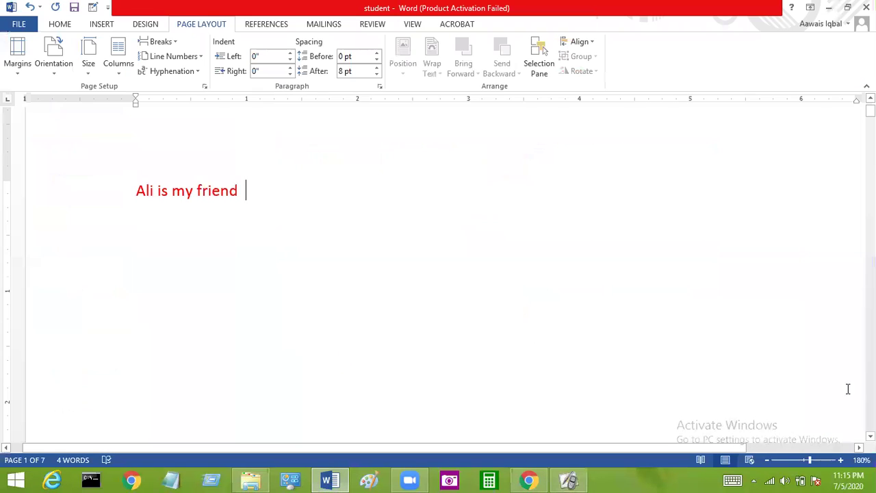
pyautogui.click(769, 459)
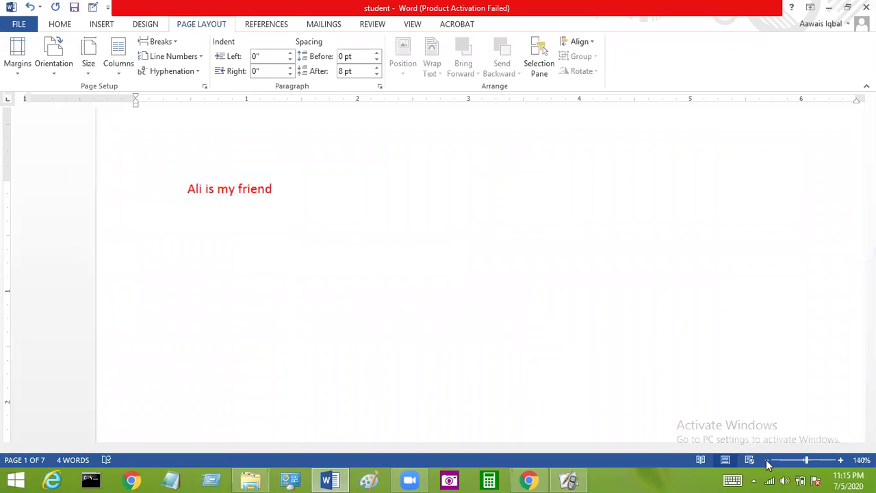
pyautogui.click(767, 460)
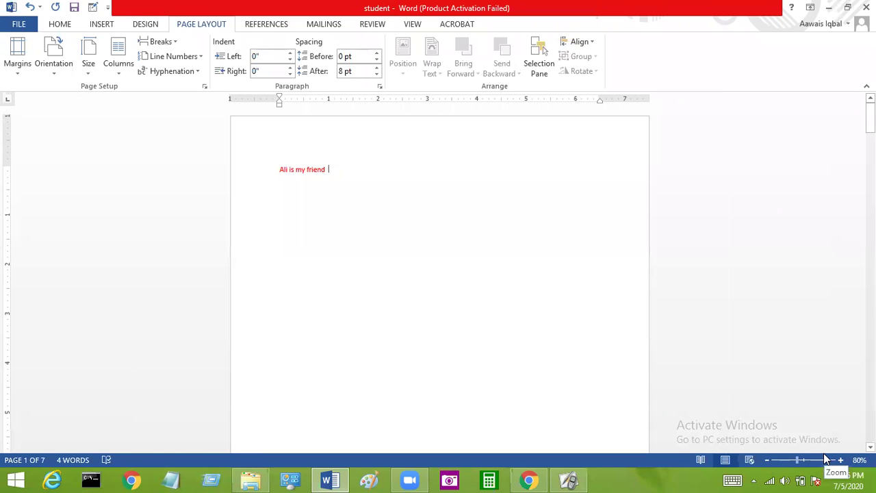
# - Zoom the page back in to 120% and return to the ActivInspire flipchart
pyautogui.click(840, 460)
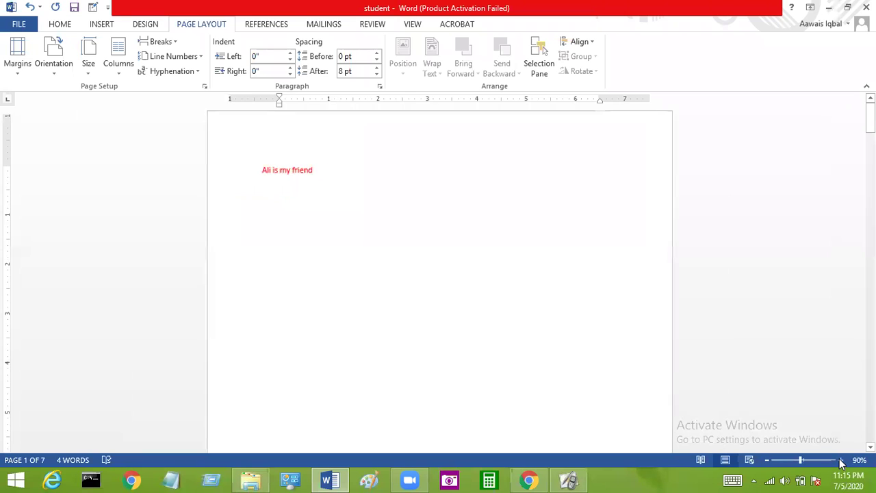
pyautogui.click(841, 460)
pyautogui.click(840, 460)
pyautogui.click(840, 460)
pyautogui.click(840, 460)
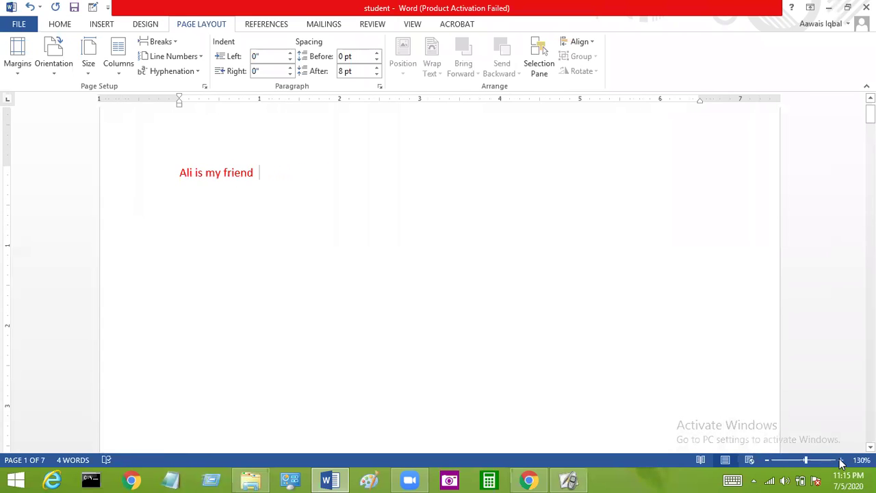
pyautogui.click(767, 464)
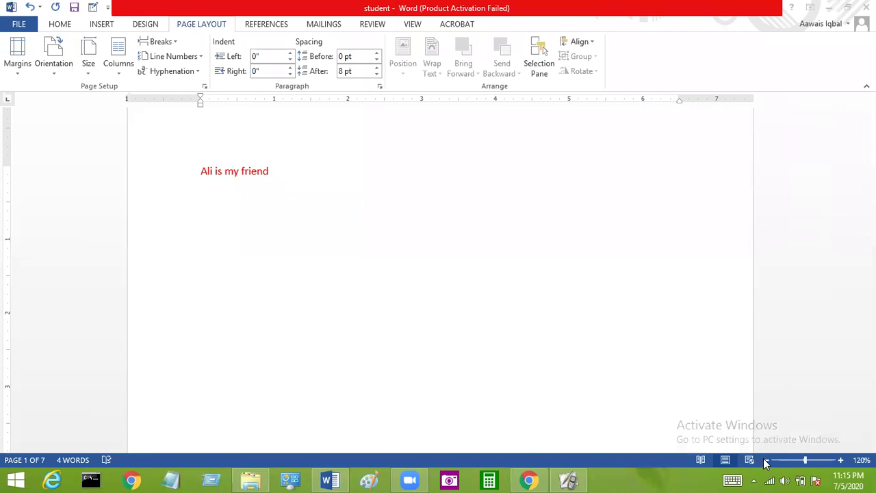
pyautogui.click(570, 479)
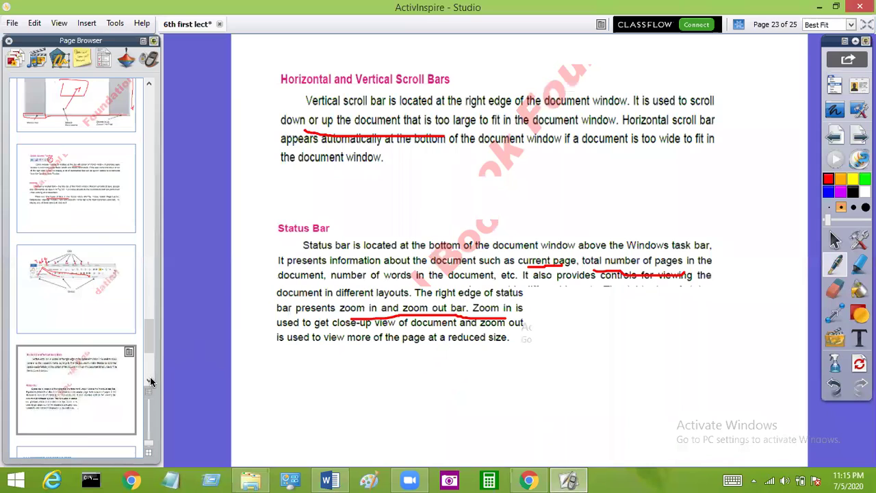
# - Browse the Page Browser thumbnails to page 19 about Microsoft Word
pyautogui.click(119, 378)
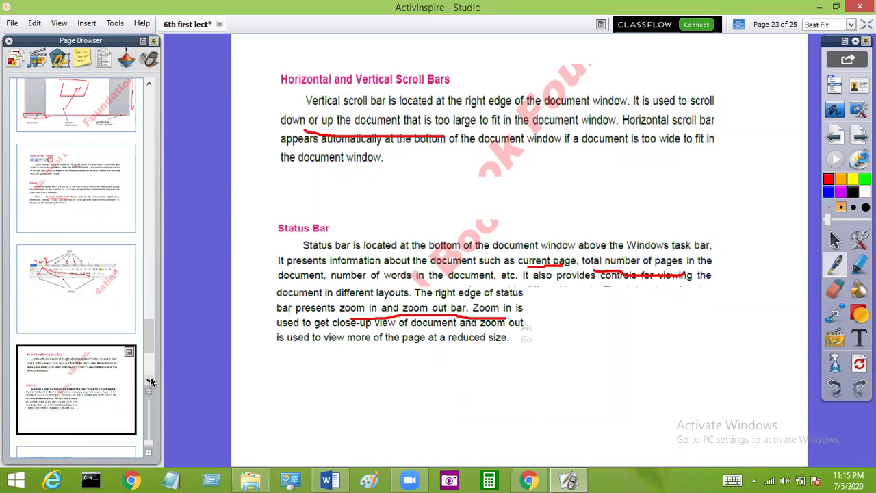
pyautogui.click(107, 320)
pyautogui.click(104, 384)
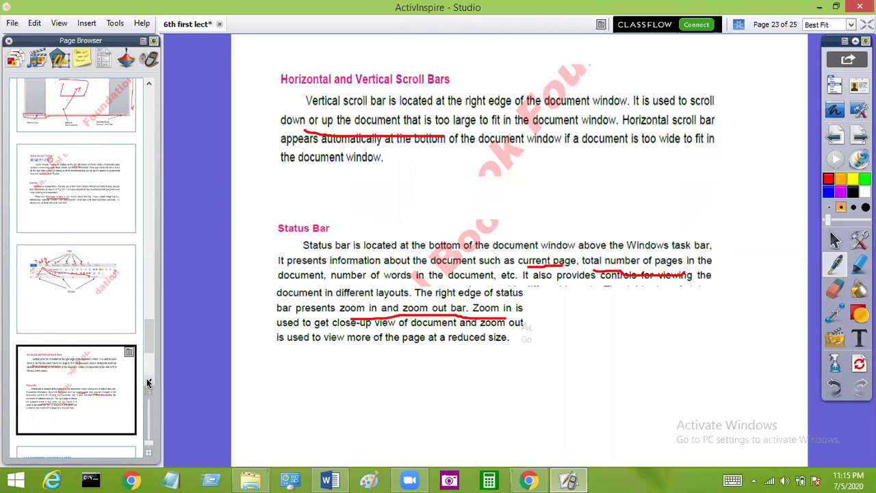
pyautogui.scroll(-1, 147, 383)
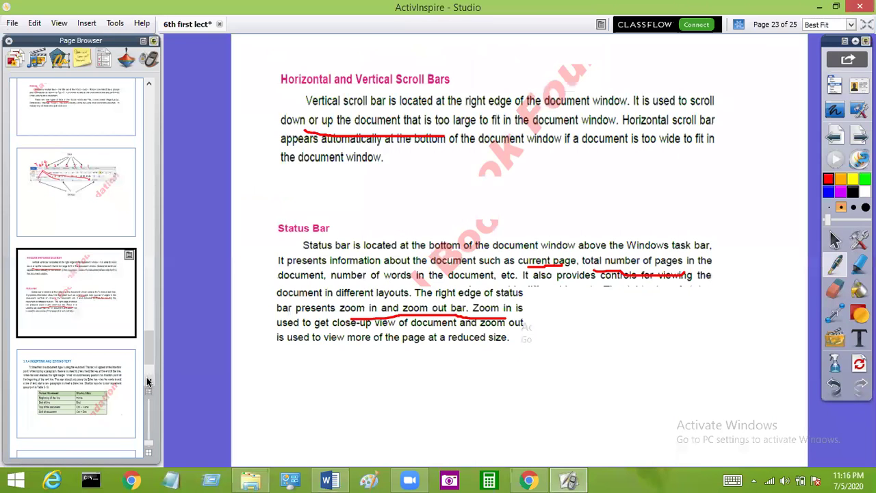
pyautogui.moveTo(149, 343)
pyautogui.mouseDown()
pyautogui.moveTo(162, 233)
pyautogui.moveTo(151, 270)
pyautogui.mouseUp()
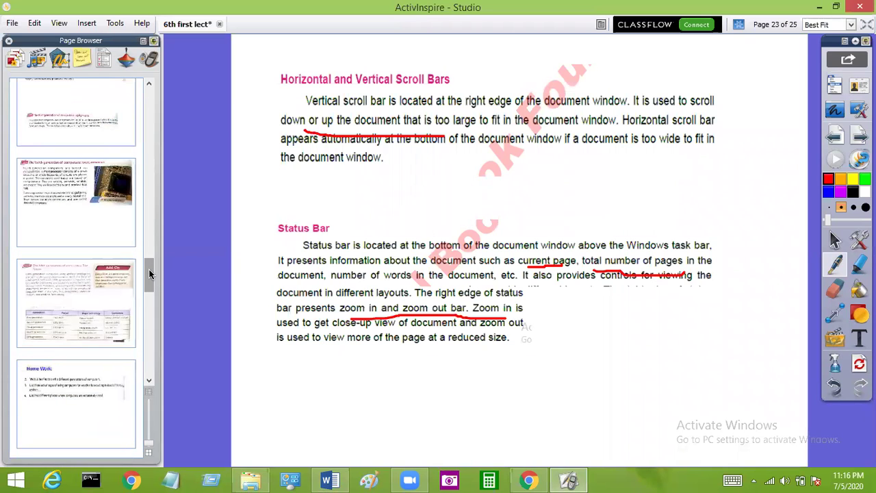
pyautogui.moveTo(151, 266); pyautogui.dragTo(153, 292)
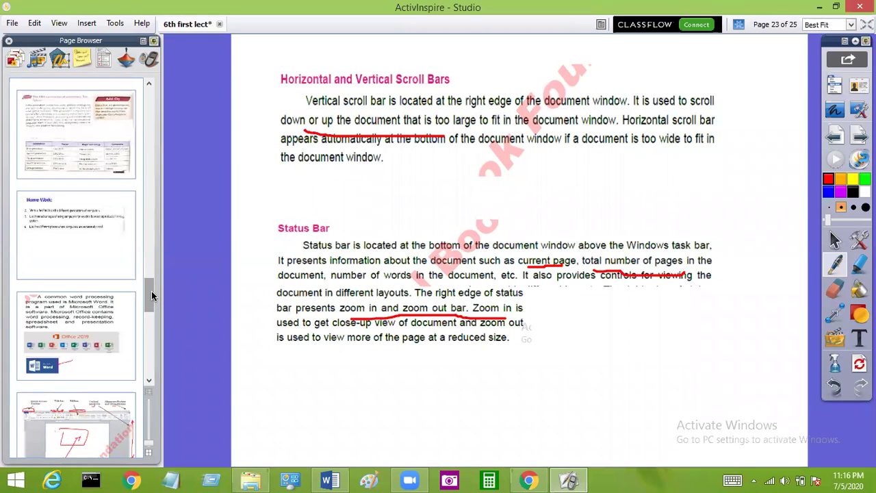
pyautogui.click(89, 340)
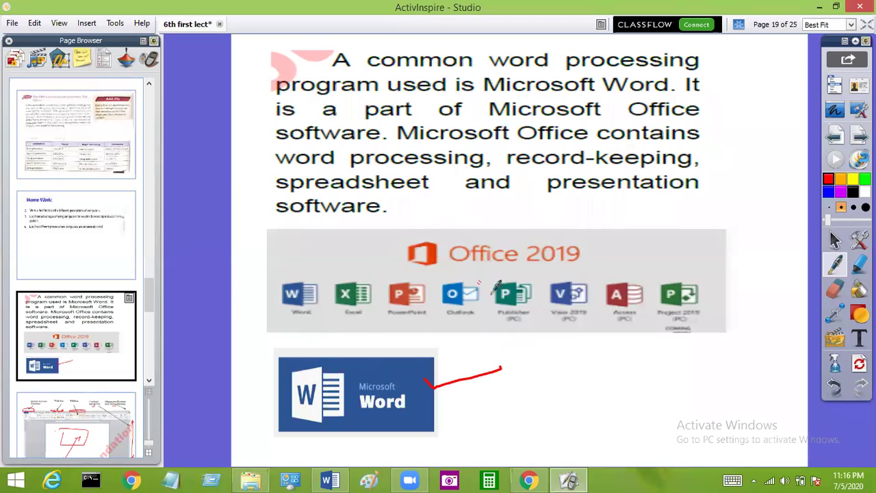
# - Tick the Word icon in the Office 2019 row in red and go to page 20
pyautogui.moveTo(301, 288); pyautogui.dragTo(344, 263)
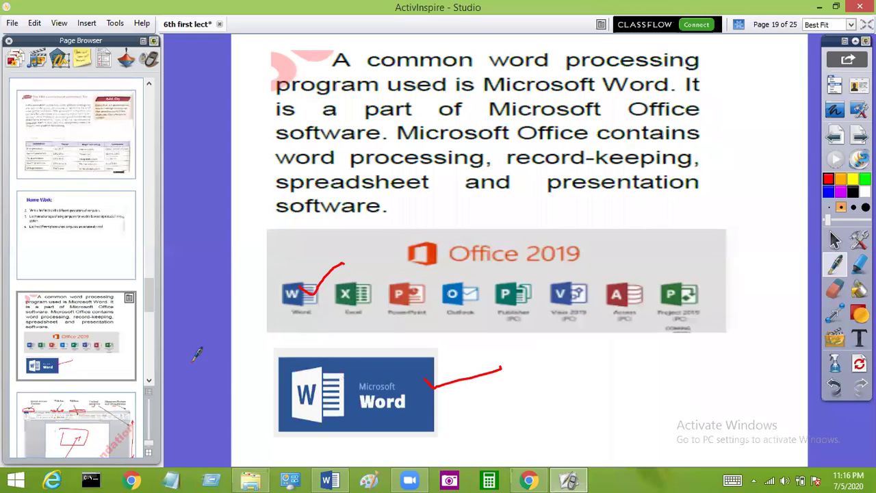
pyautogui.click(149, 380)
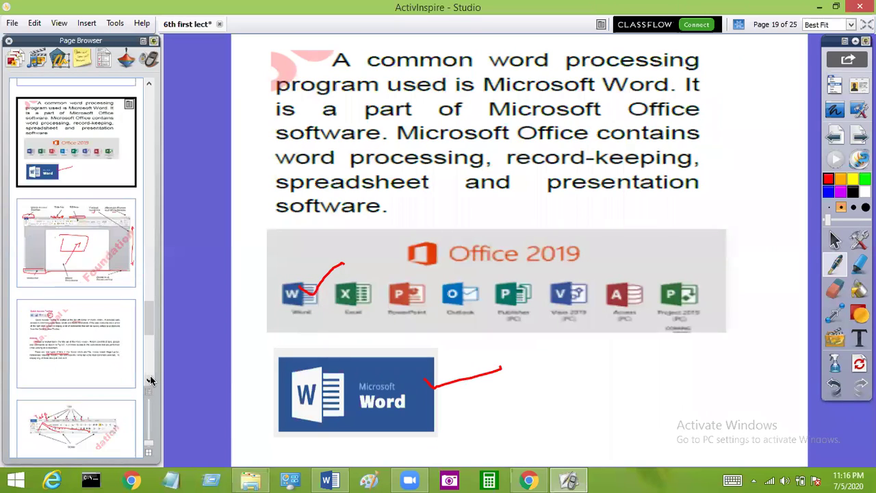
pyautogui.click(101, 271)
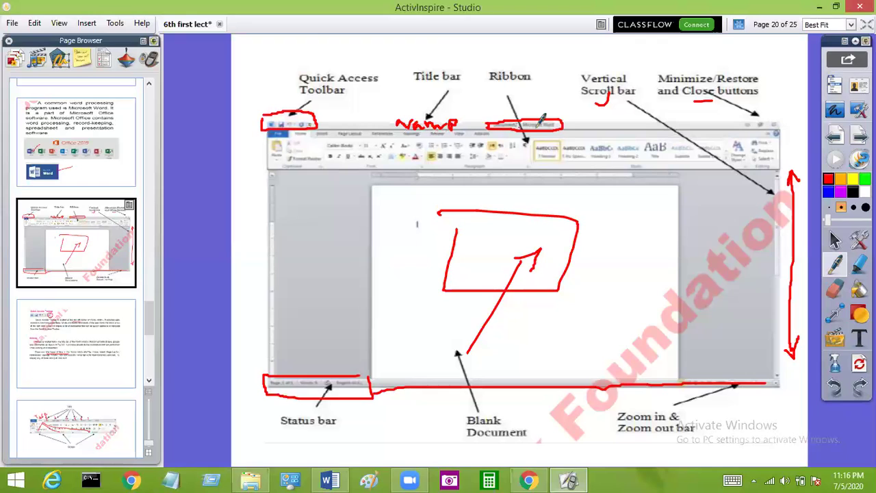
pyautogui.click(327, 479)
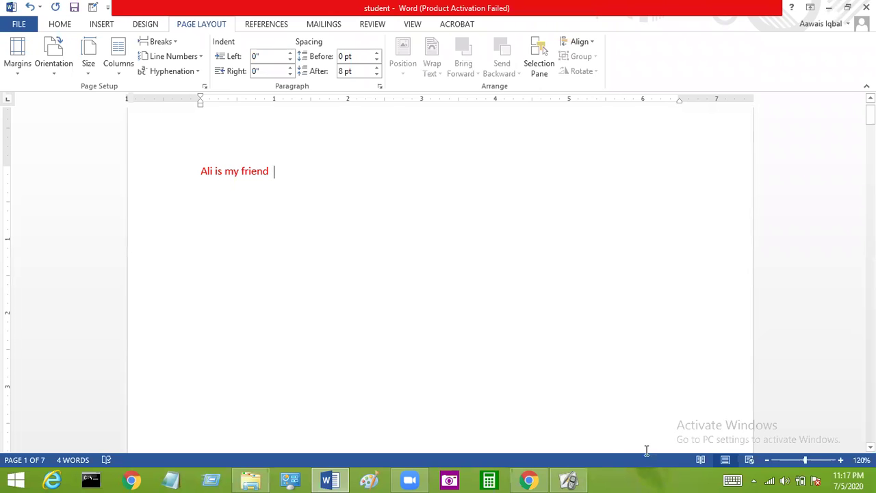
pyautogui.click(570, 479)
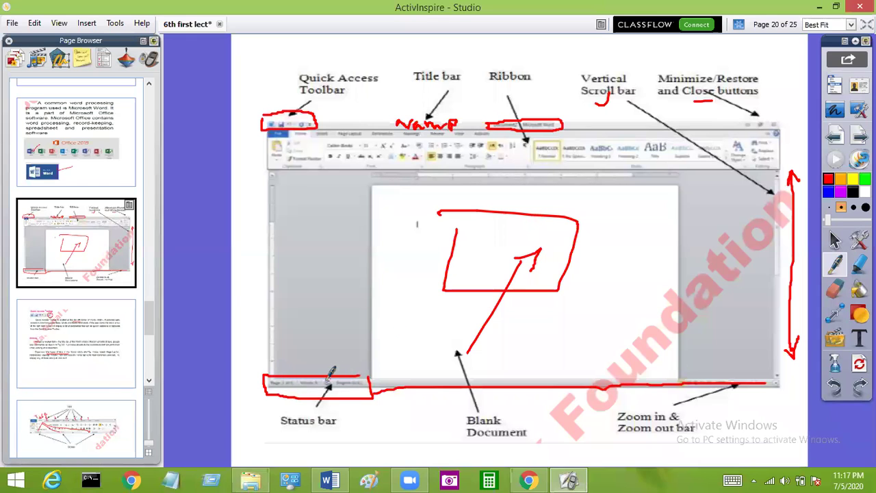
pyautogui.click(330, 479)
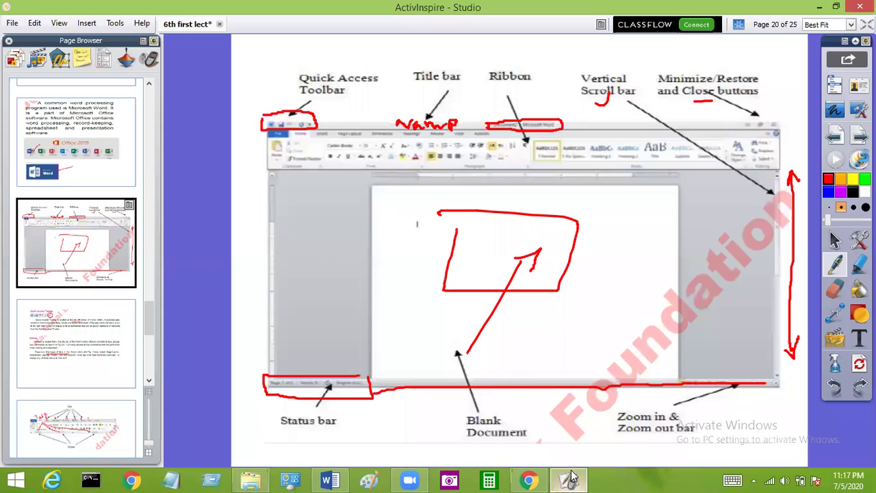
pyautogui.click(568, 479)
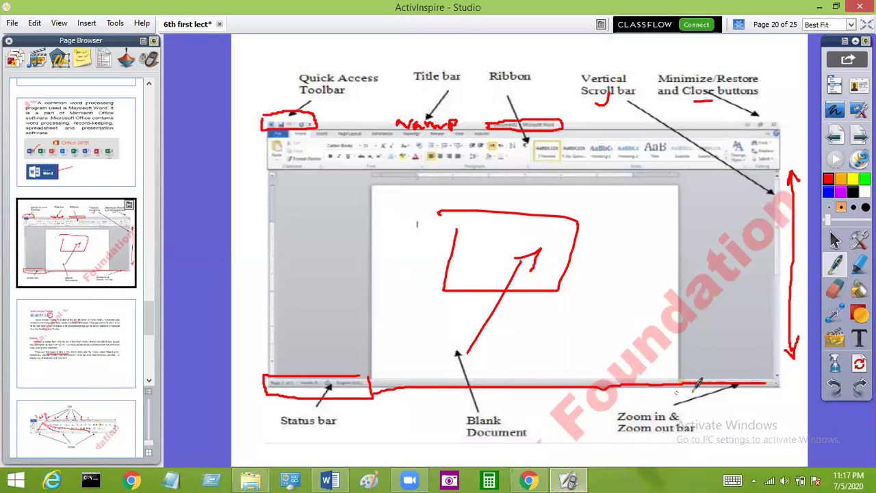
# - Go to flipchart page 21 on the Quick Access Toolbar and Ribbon
pyautogui.click(99, 342)
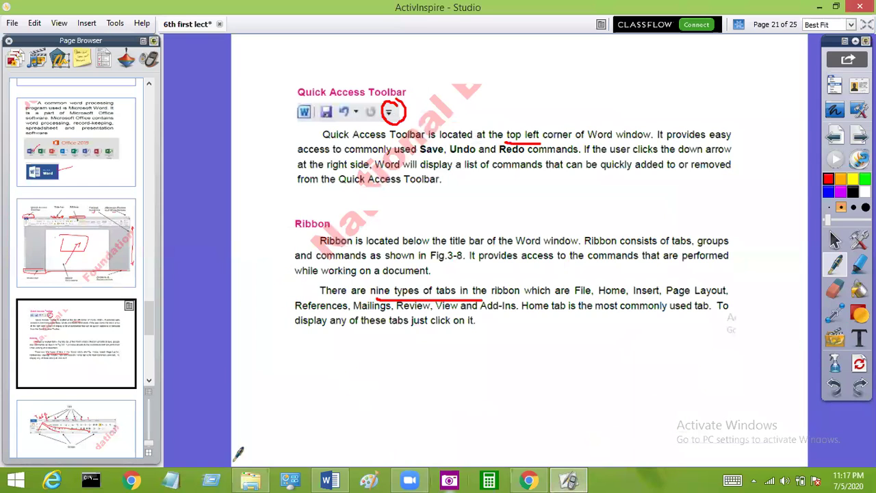